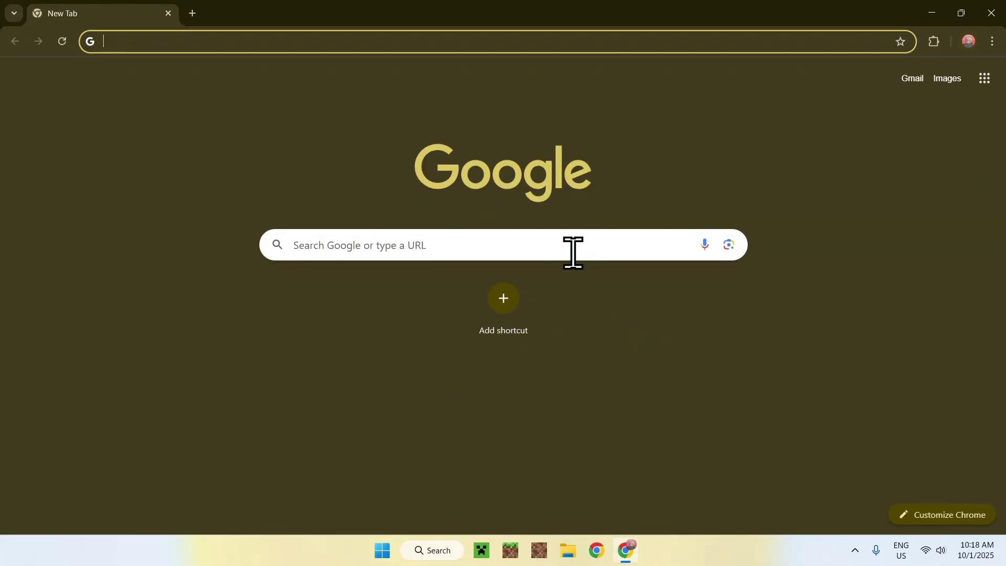
Step: Search Google for 'Minecraft 1.21.9' and open the official Java Edition 1.21.9 article
click(547, 245)
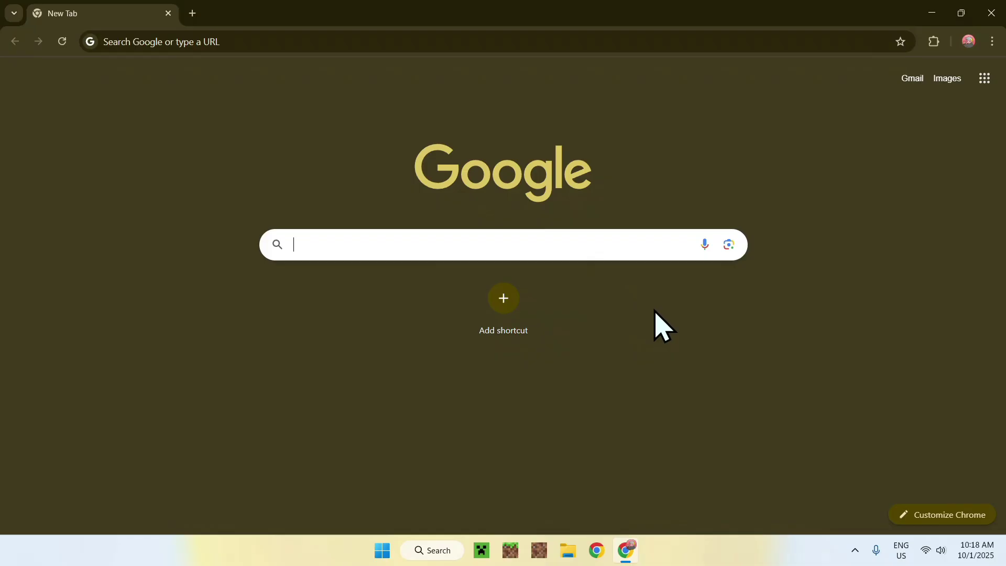
text(Minecraft 1.21.9)
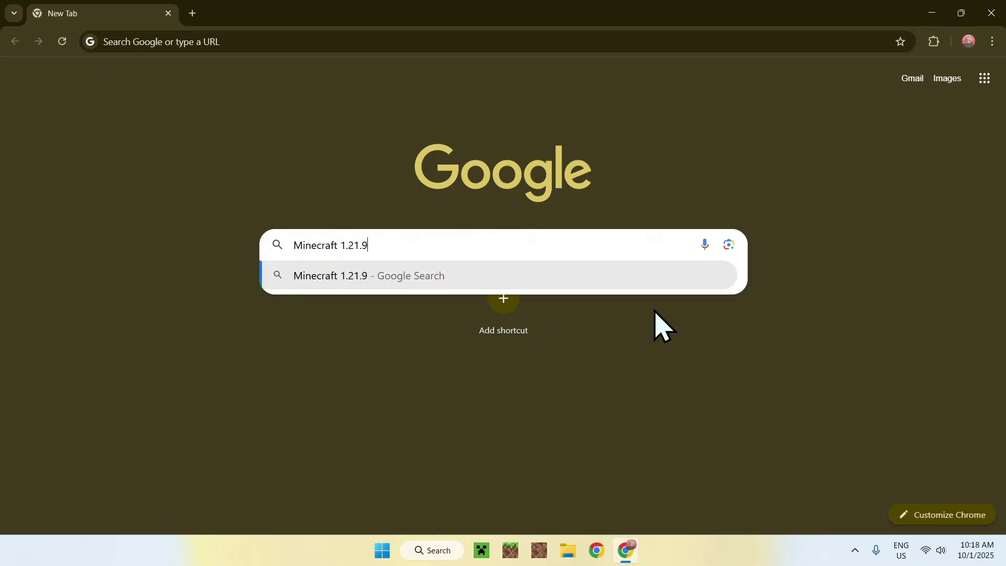
key(Return)
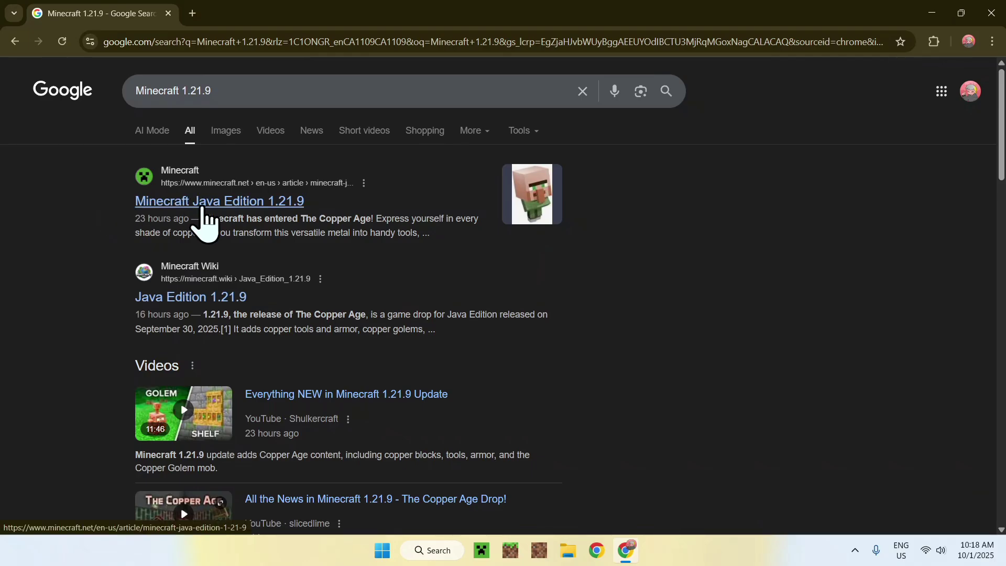
click(202, 208)
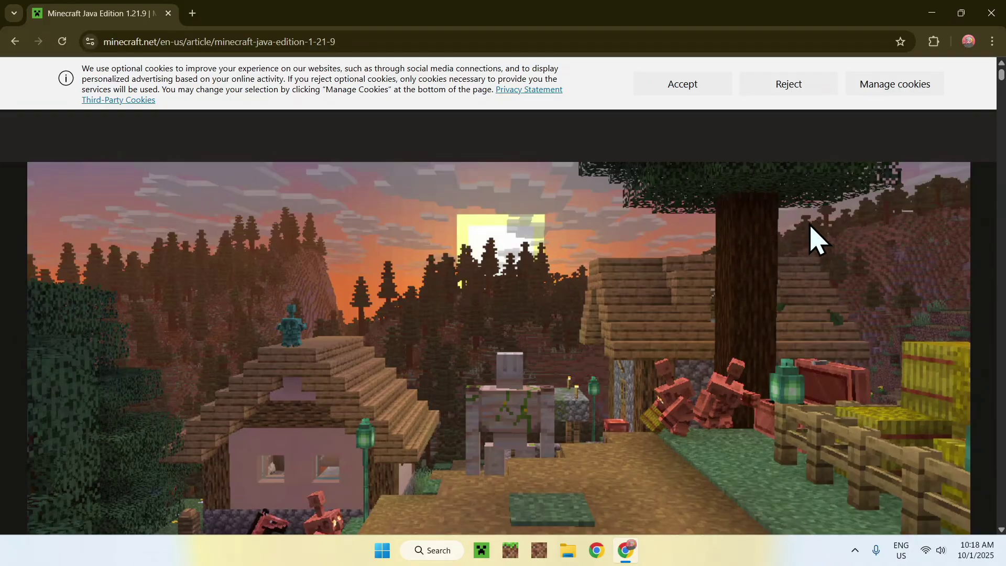
Step: Scroll to 'Get the Release' and download the Minecraft server.jar (55.9 MB), confirming it finished
middle_click(823, 212)
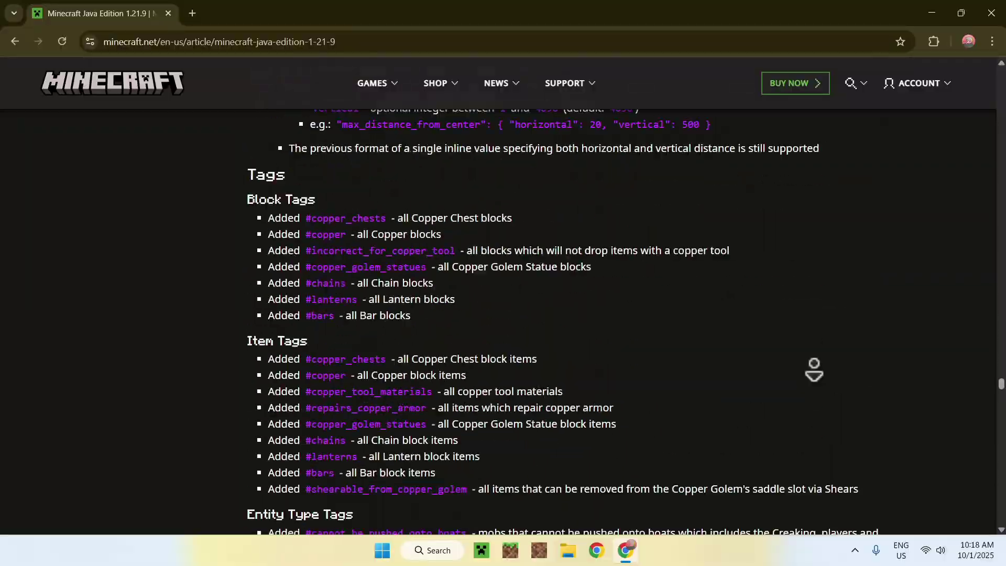
click(815, 369)
scroll(816, 366, down, 10)
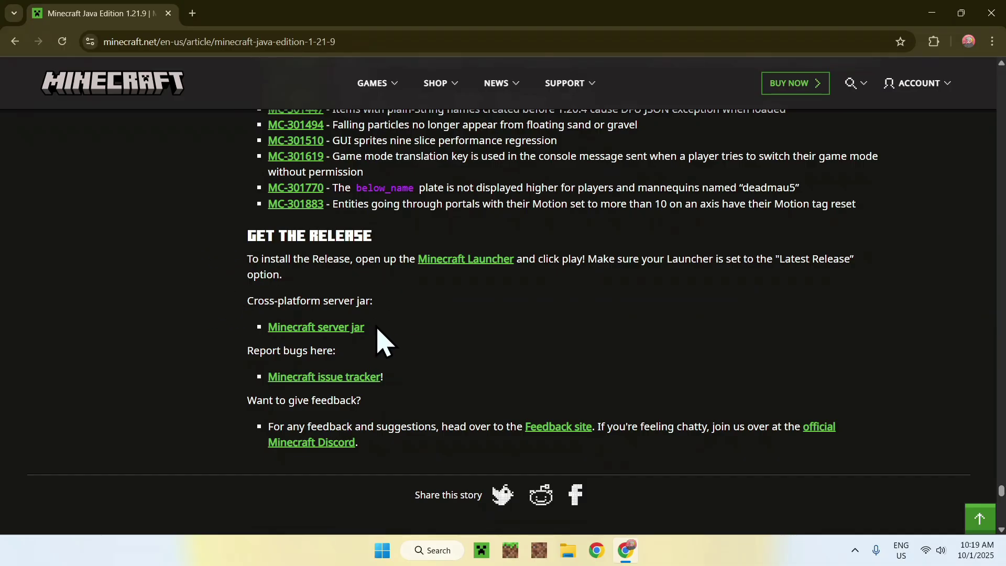
click(314, 332)
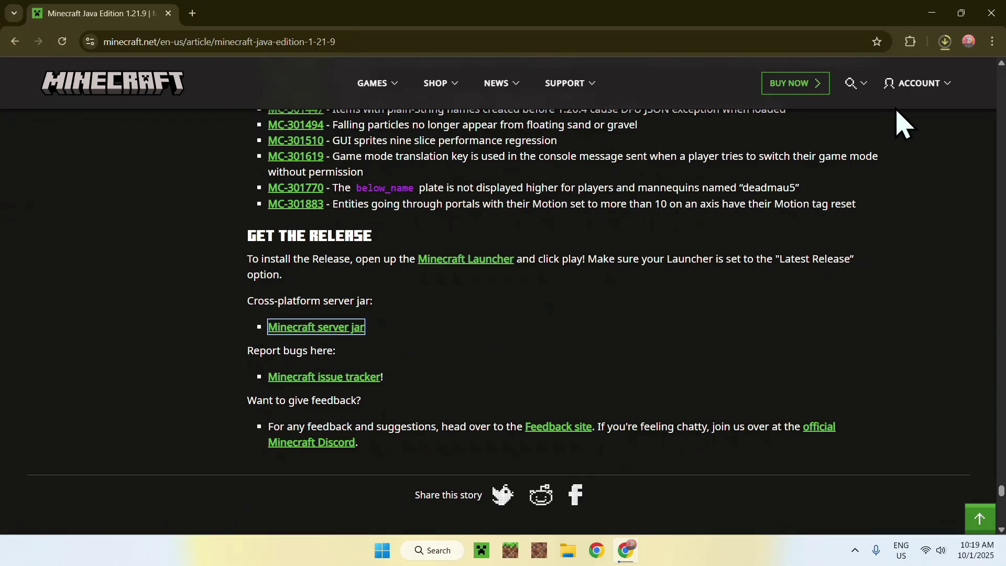
click(945, 42)
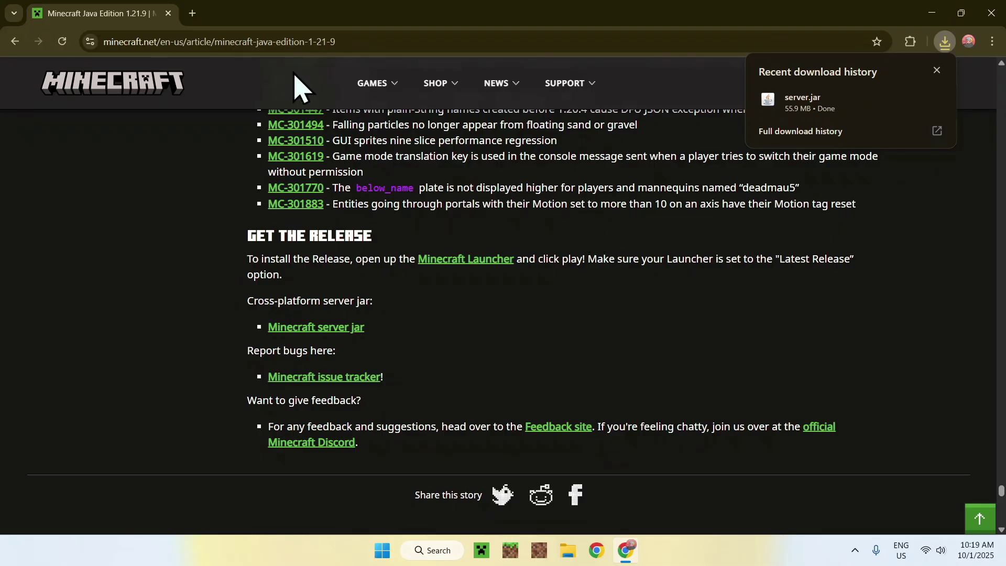
click(193, 13)
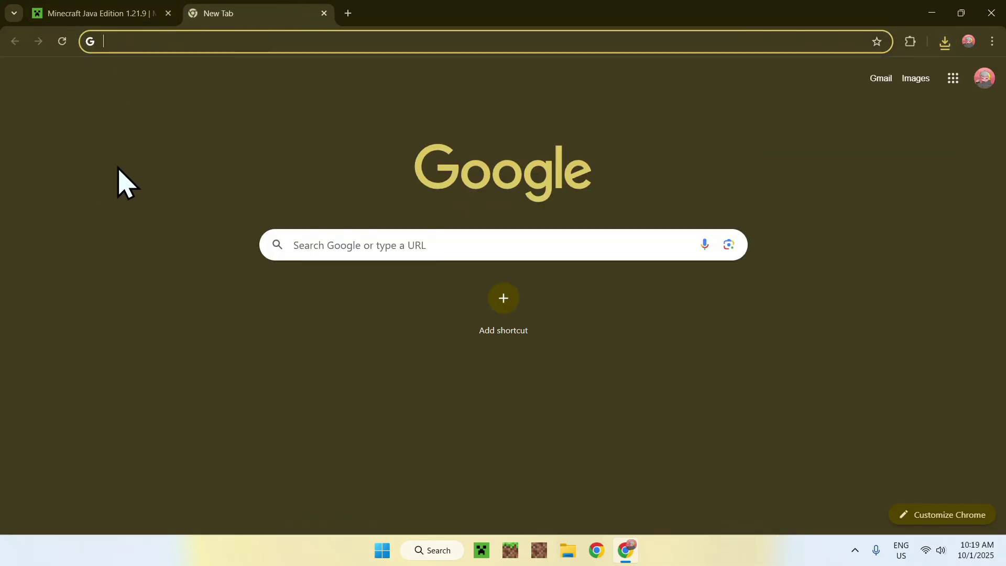
Step: Search 'JDK 25', open Oracle's Java Downloads page and accept all cookies
click(329, 244)
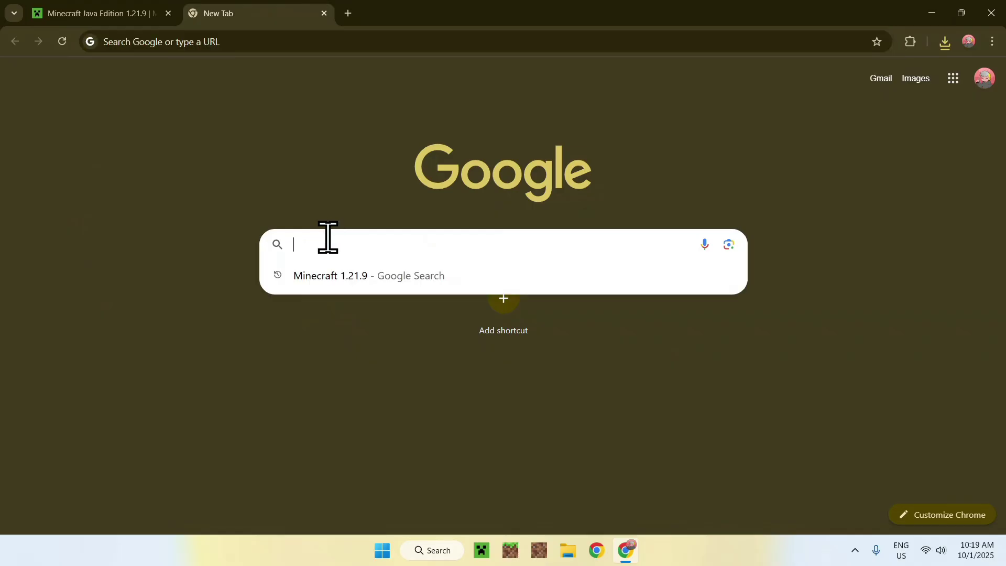
text(JDK 25)
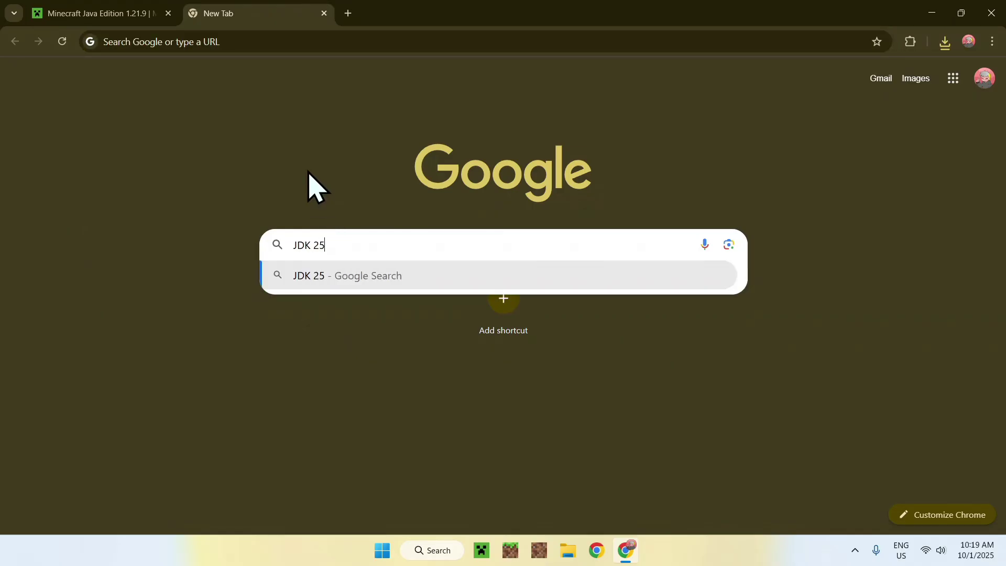
key(Return)
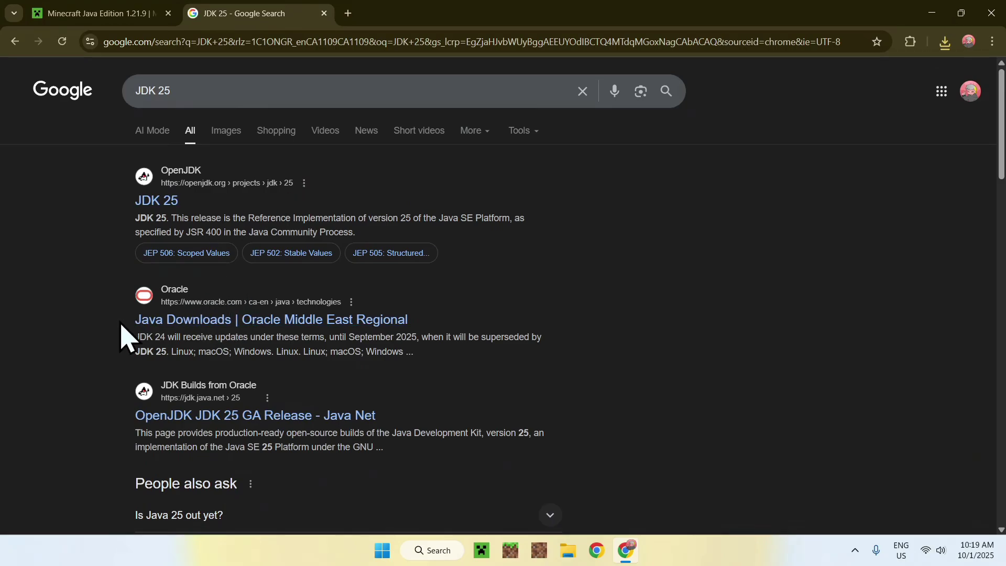
click(236, 321)
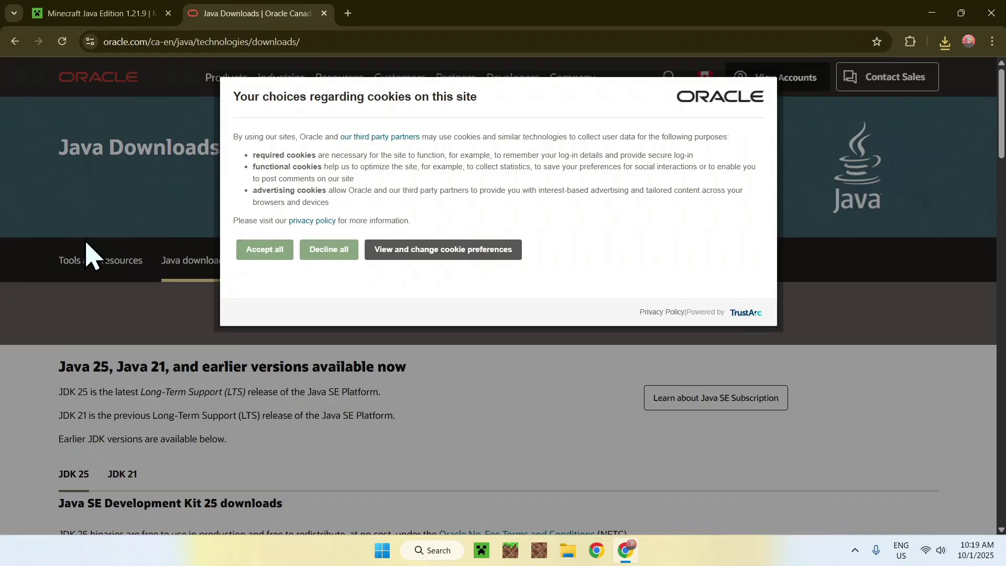
click(253, 255)
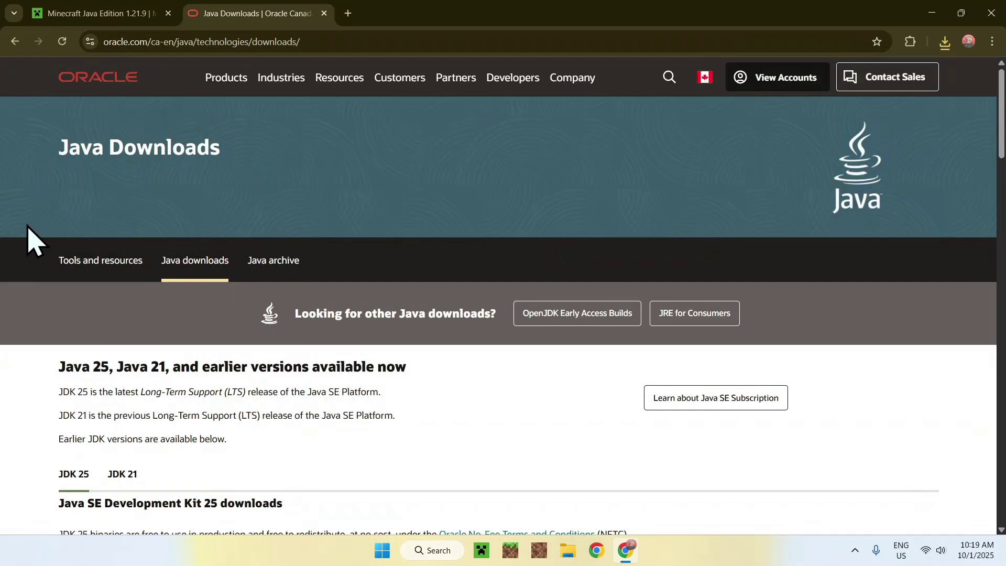
Step: Show the JDK 25 Windows downloads, check the download history, and close the browser
scroll(28, 233, down, 3)
scroll(27, 233, down, 1)
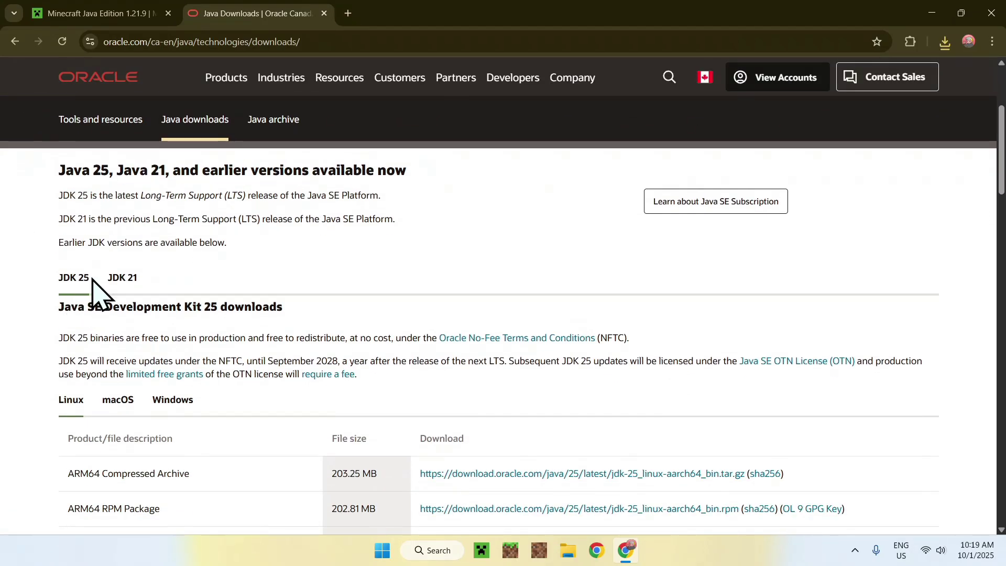
click(169, 403)
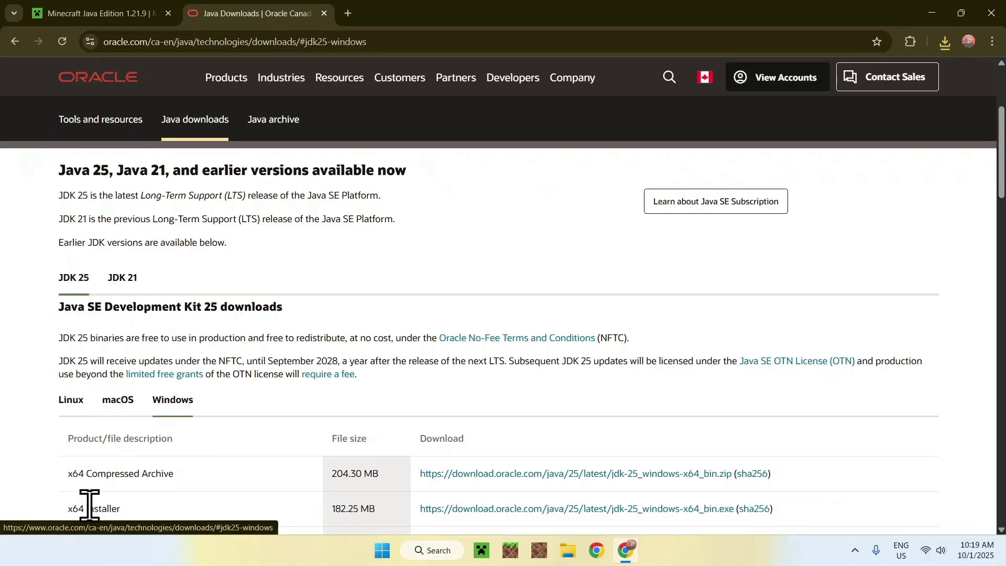
scroll(34, 498, down, 1)
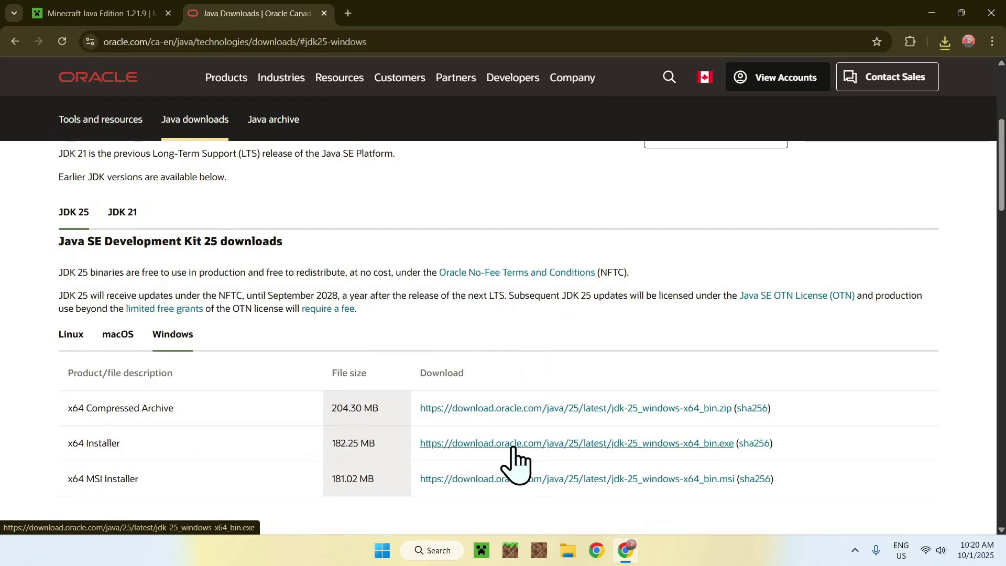
click(945, 42)
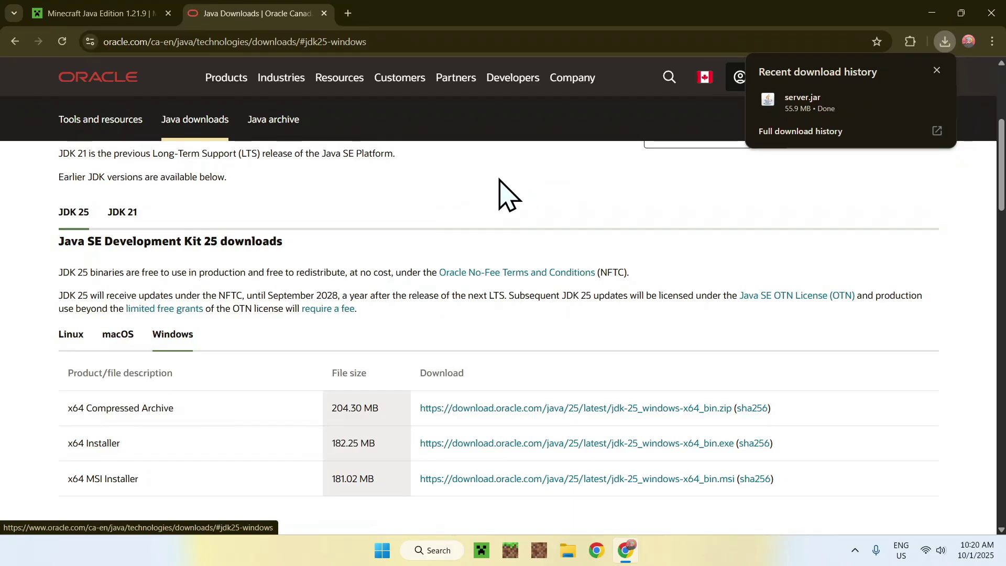
click(992, 13)
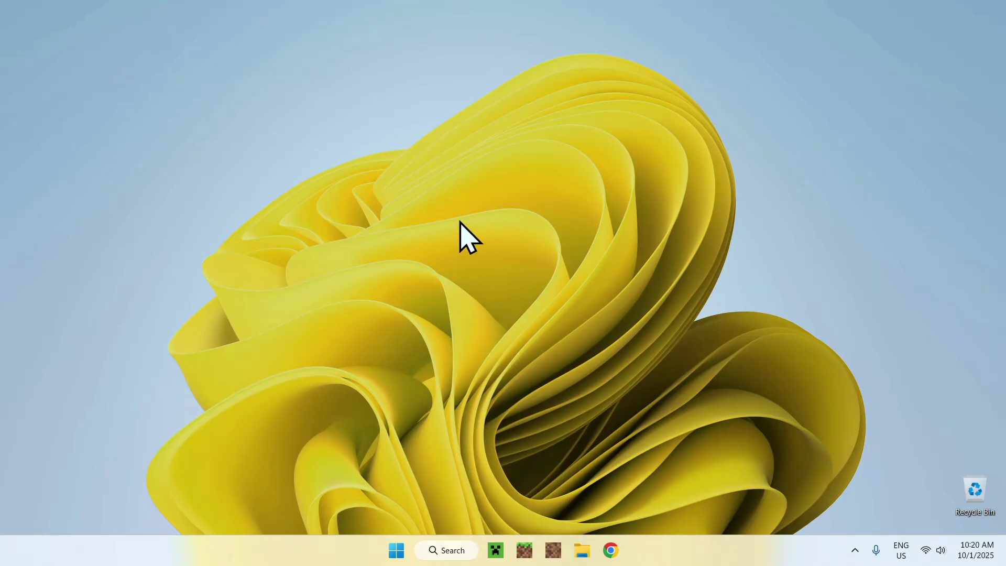
Step: Create a new desktop folder named 'Server' and open it
right_click(480, 231)
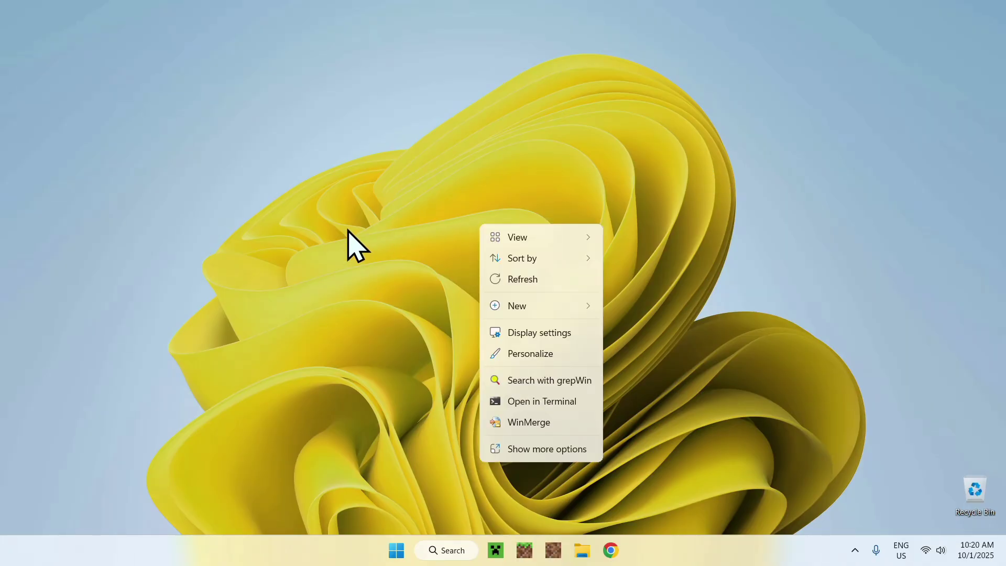
mouse_move(507, 308)
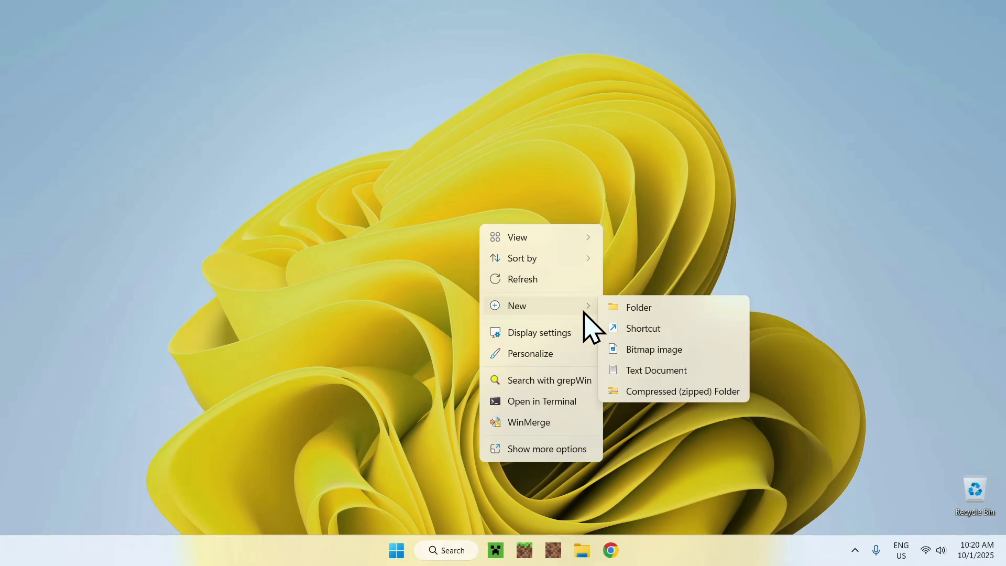
click(675, 310)
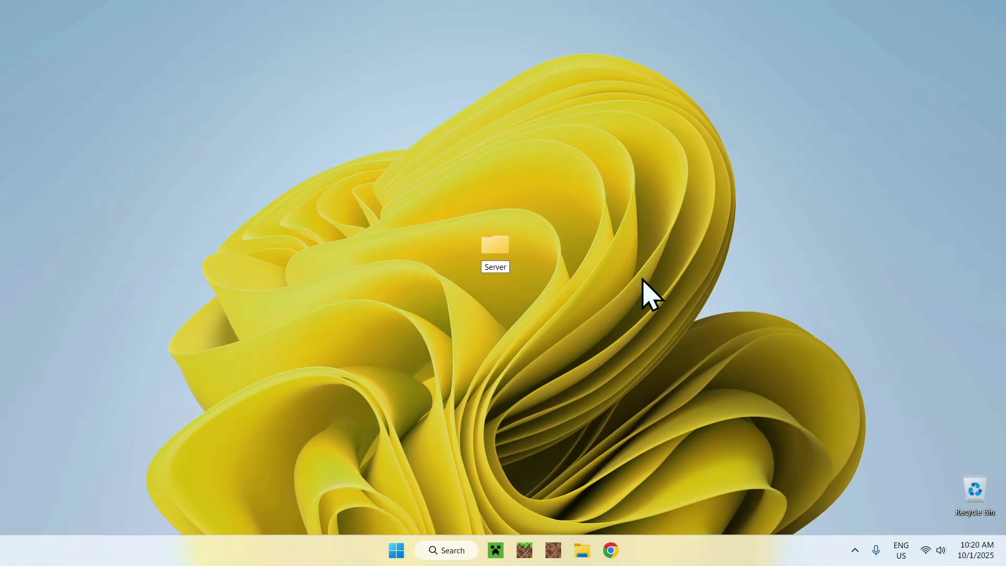
click(606, 231)
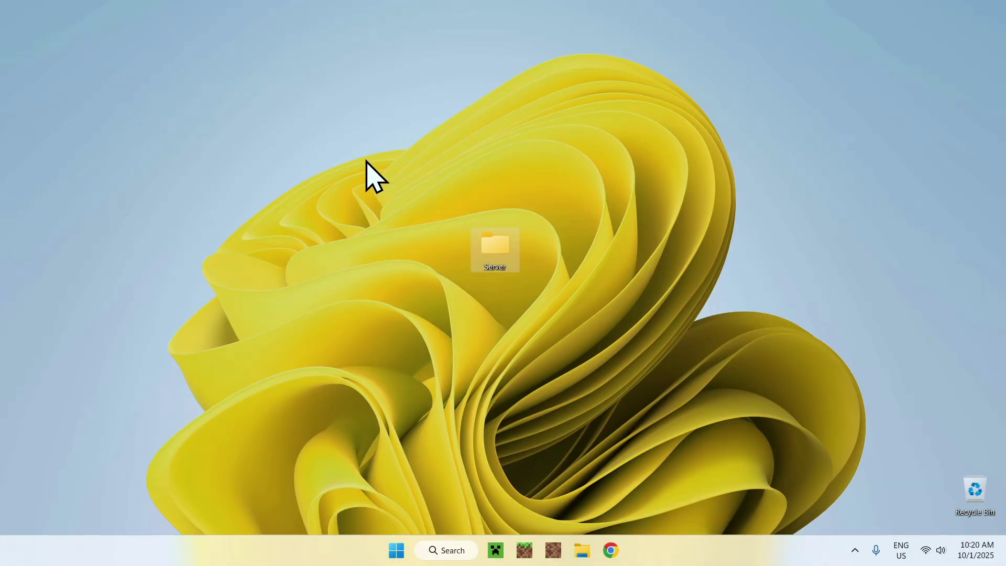
drag(393, 169, 425, 183)
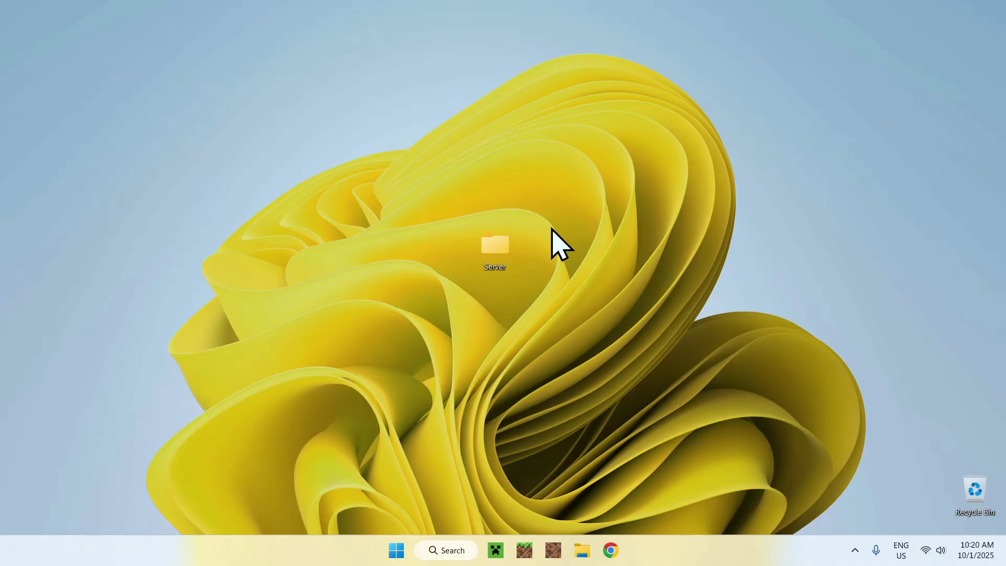
double_click(497, 251)
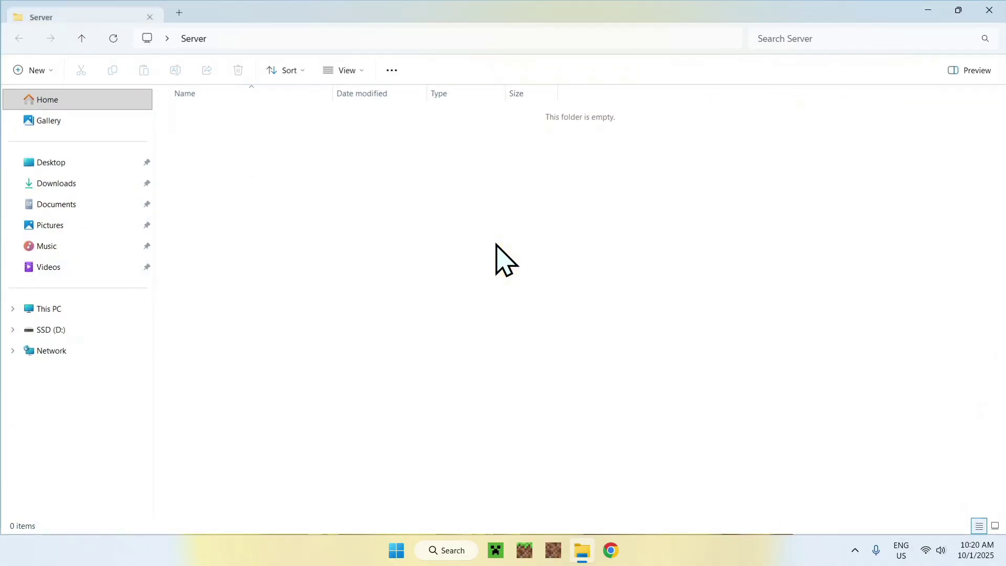
Step: Copy server.jar from Downloads into the Server folder and run it
drag(213, 137, 367, 275)
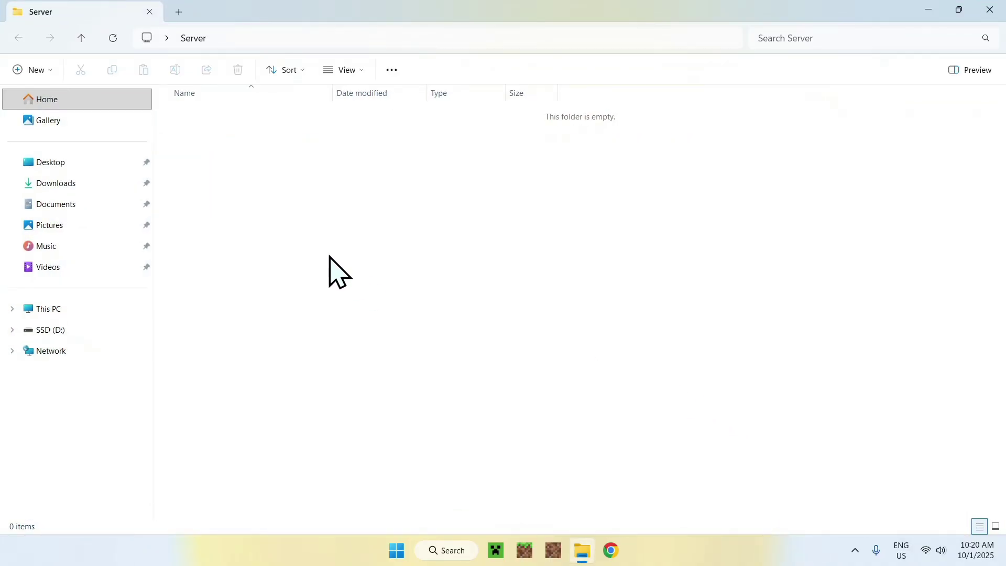
click(95, 185)
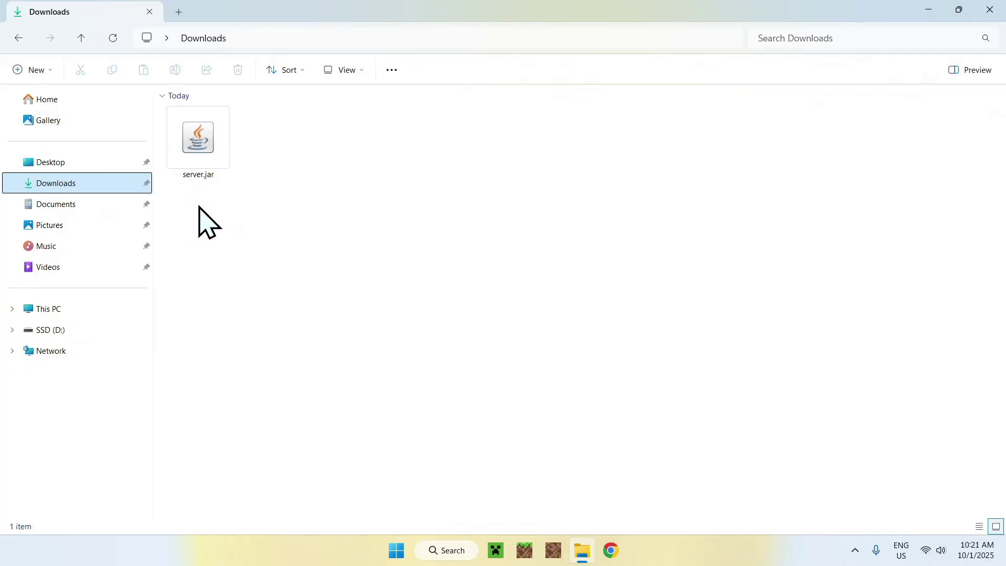
click(218, 140)
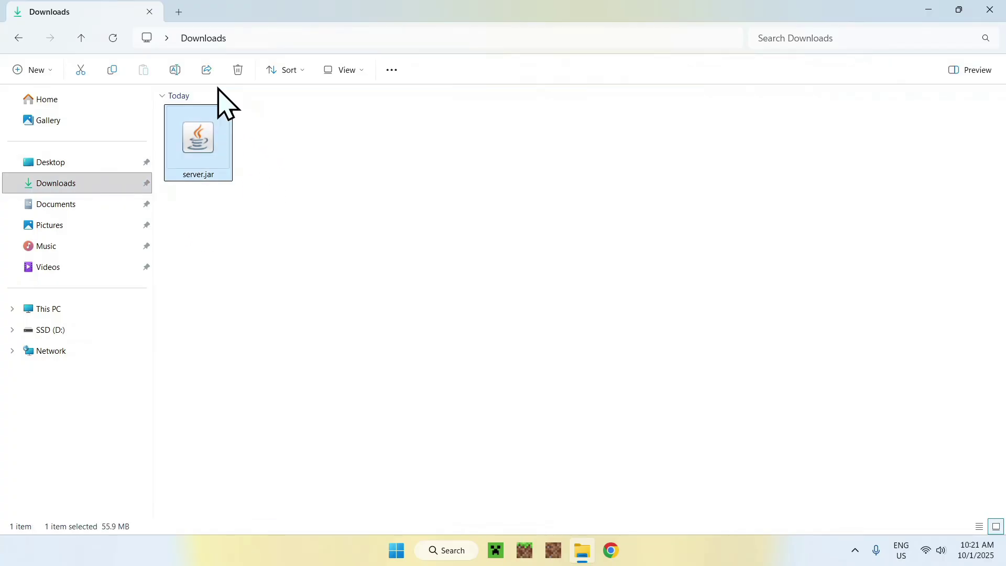
click(111, 70)
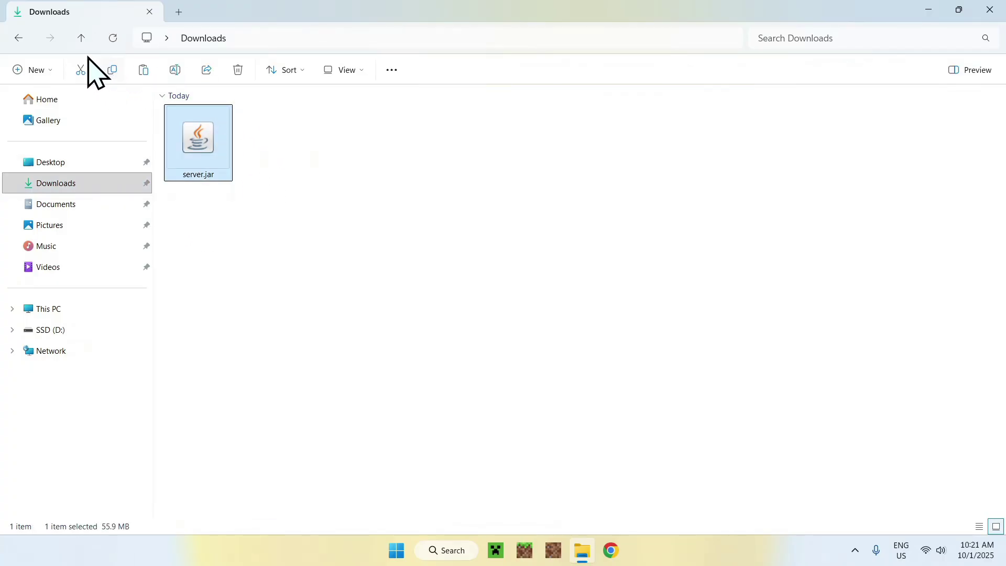
click(19, 38)
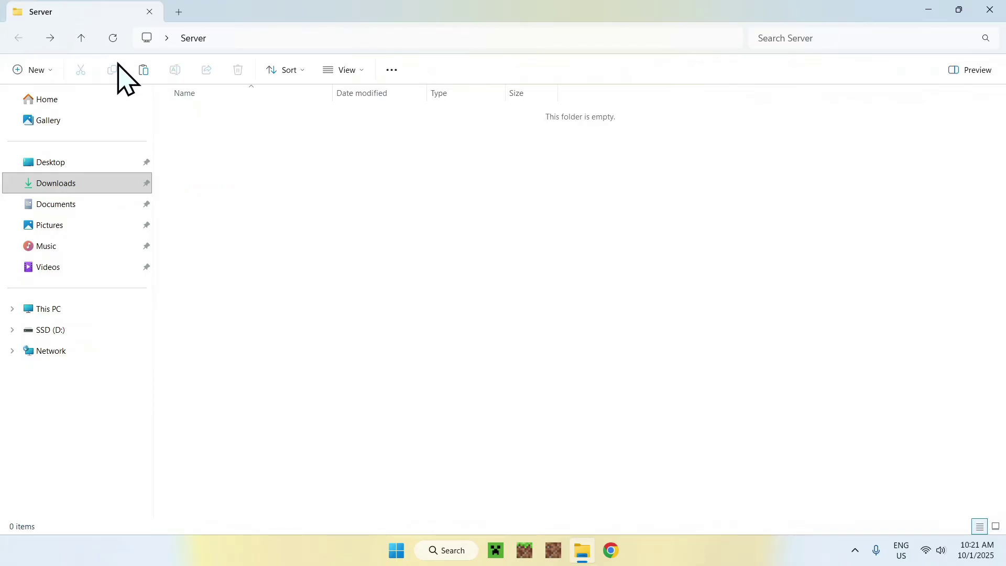
click(144, 70)
click(282, 140)
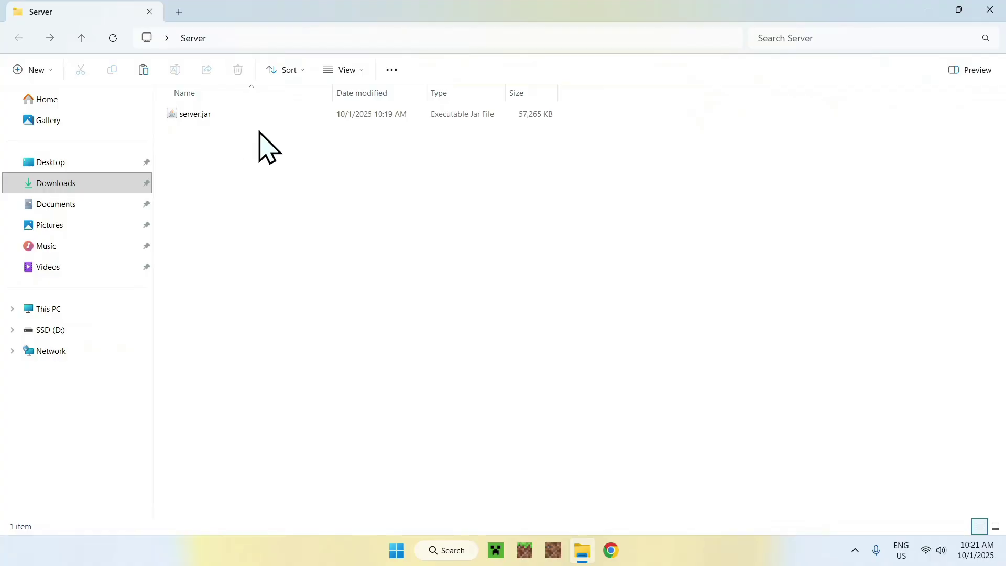
double_click(269, 115)
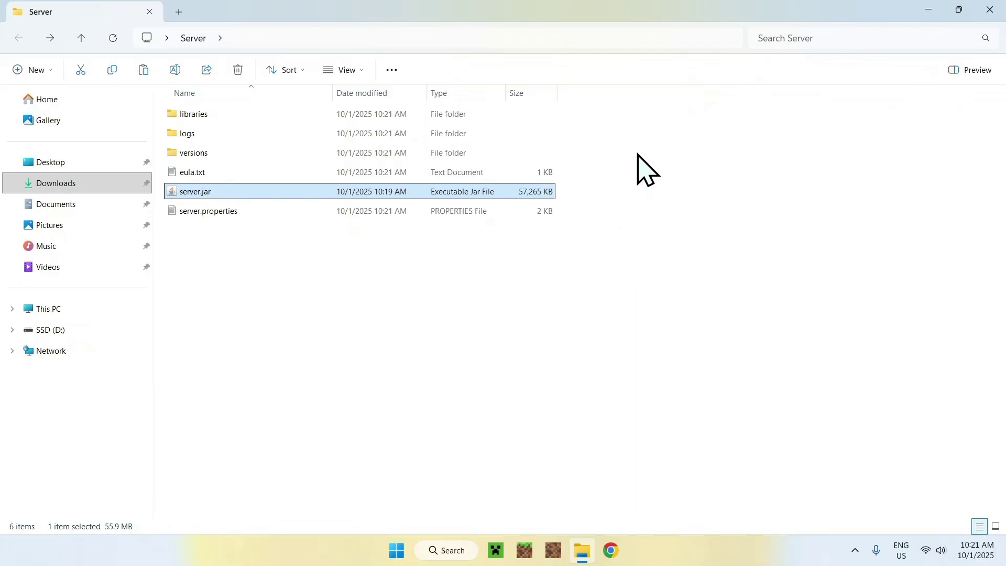
Step: Open the generated eula.txt in Notepad
click(501, 174)
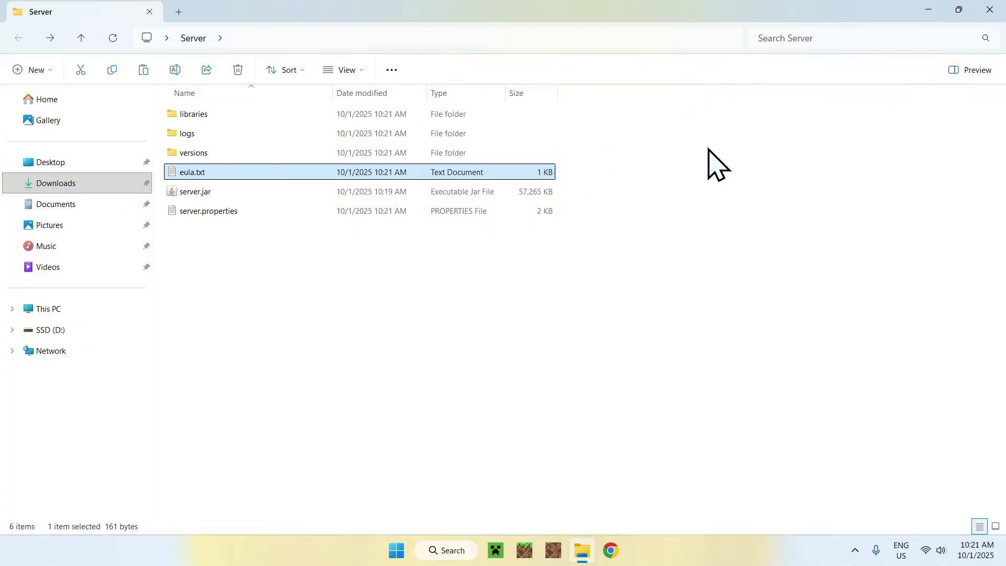
double_click(283, 174)
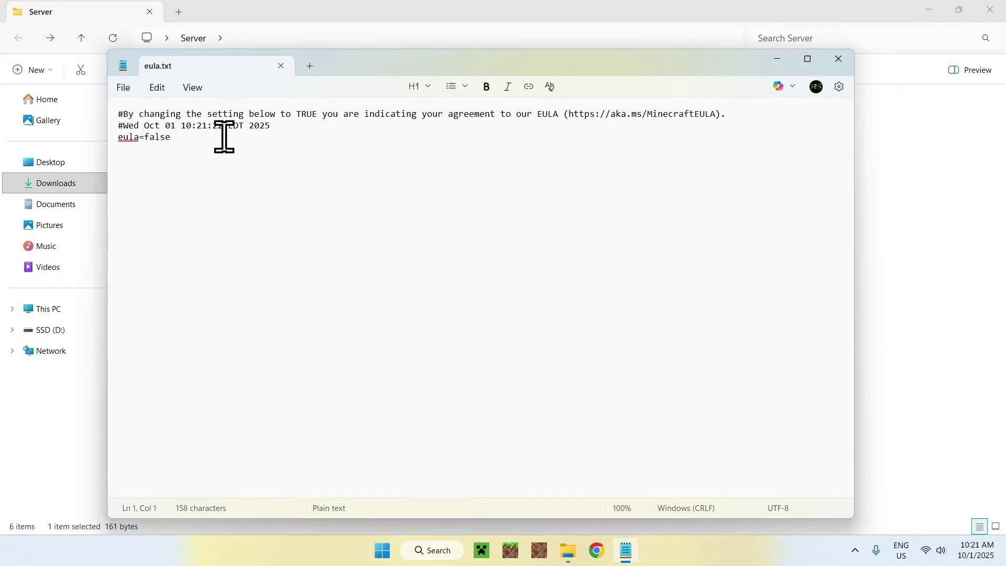
Step: Change eula=false to eula=true, save over eula.txt, and close Notepad
double_click(146, 137)
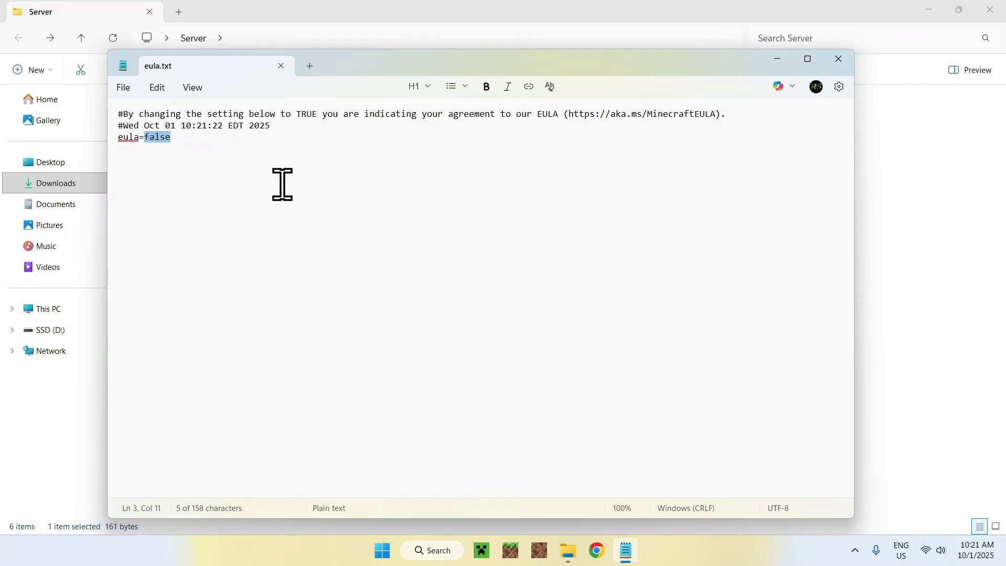
text(tru)
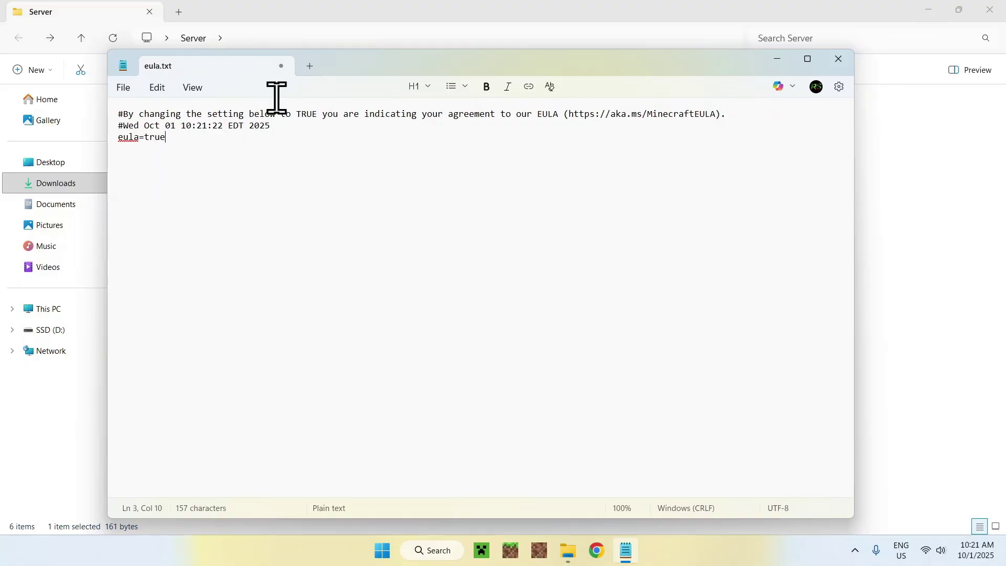
click(124, 88)
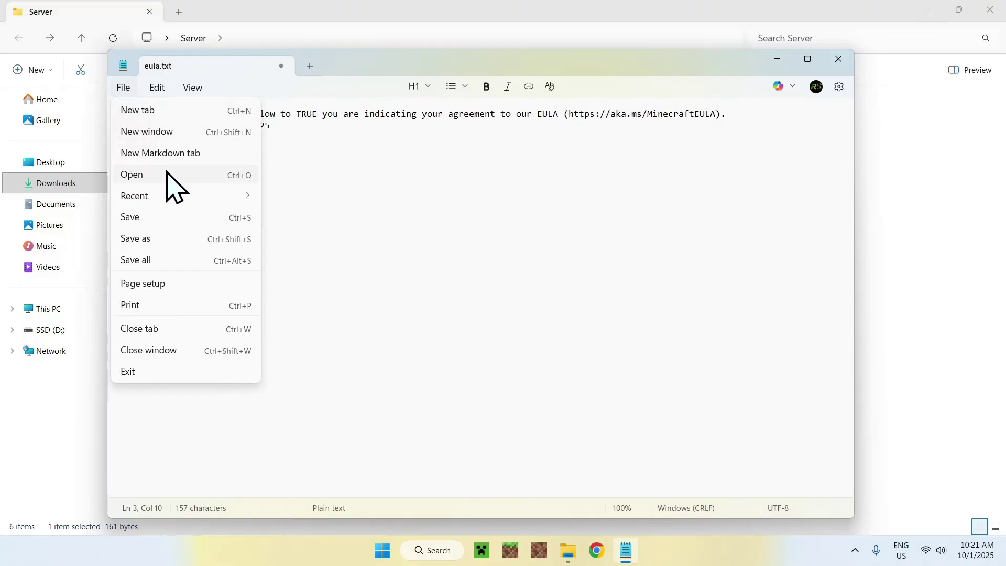
click(178, 240)
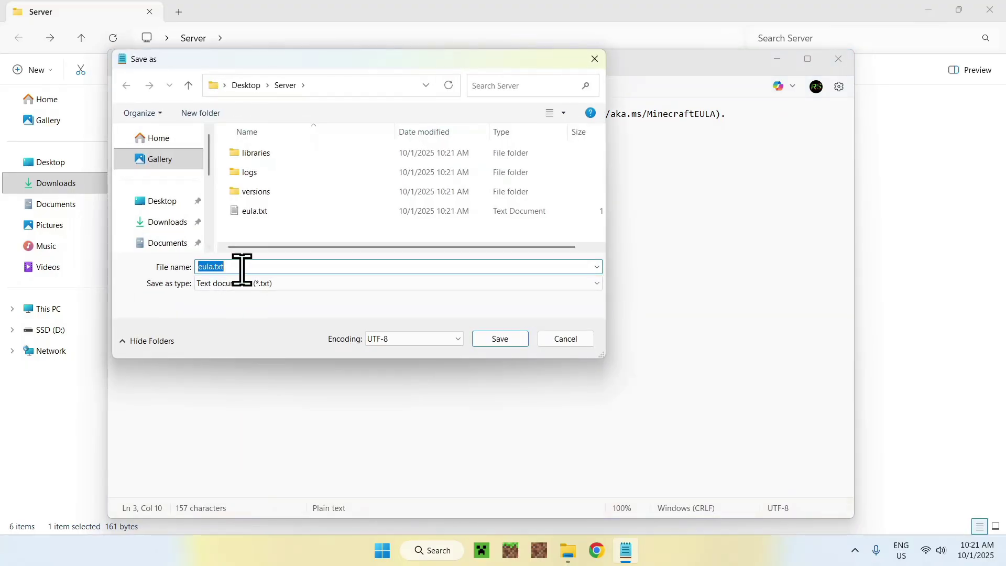
click(500, 338)
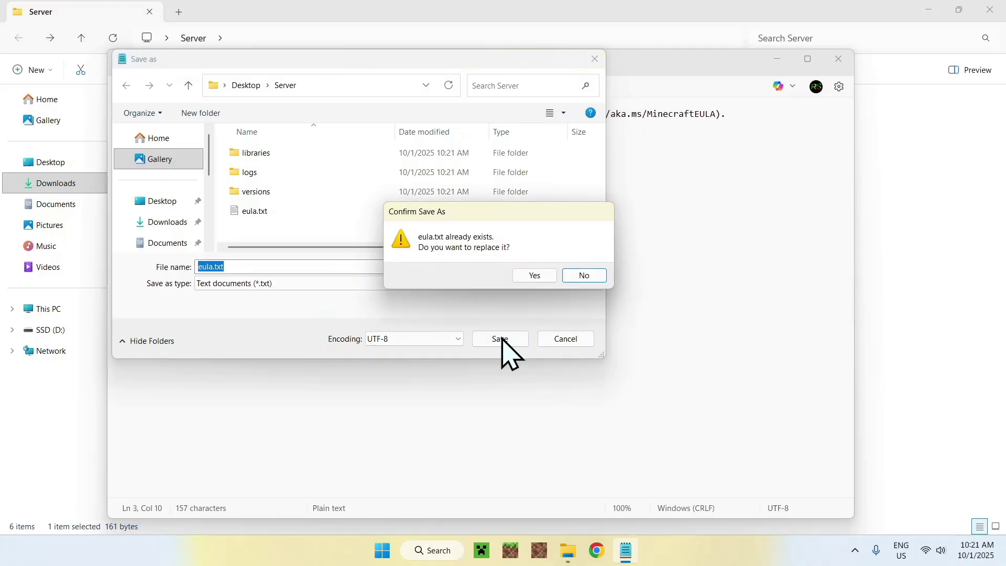
click(535, 276)
click(281, 66)
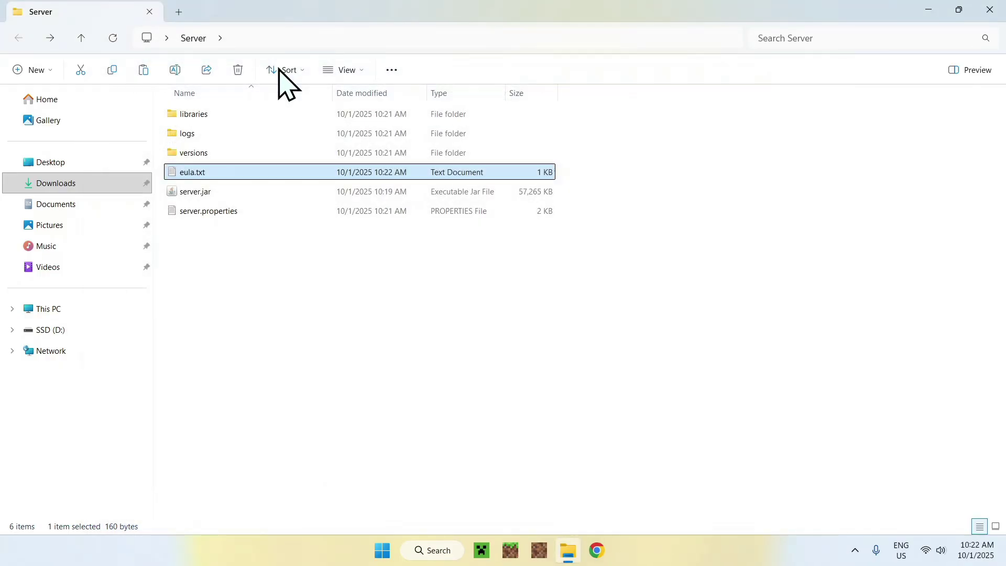
Step: Reopen eula.txt to verify the change, close it, and select server.jar
double_click(304, 172)
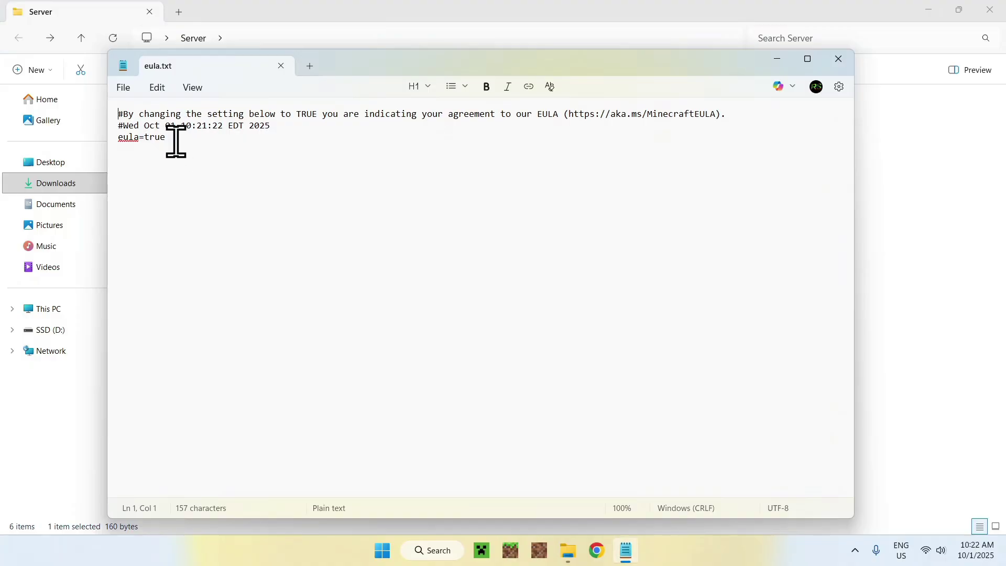
click(281, 65)
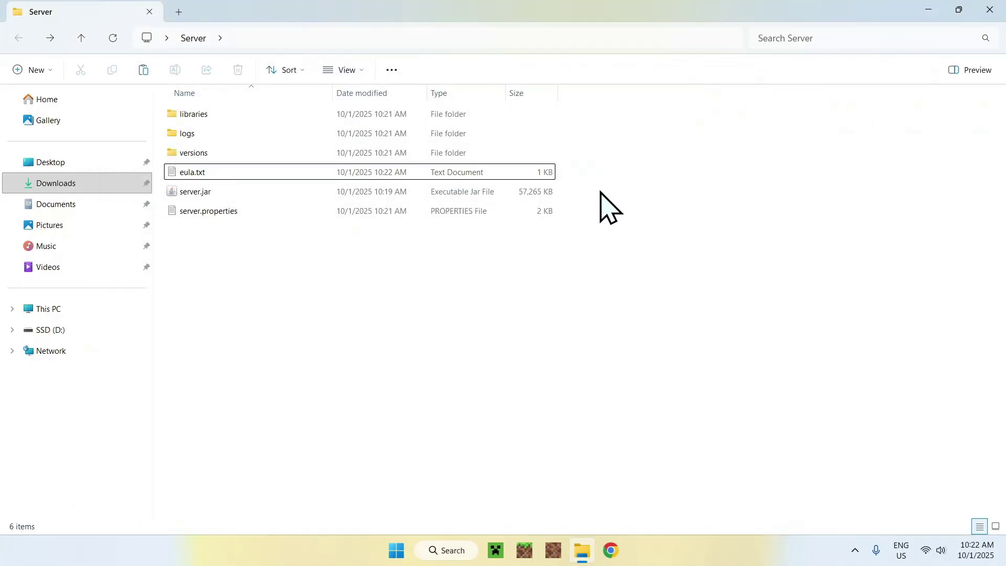
click(297, 191)
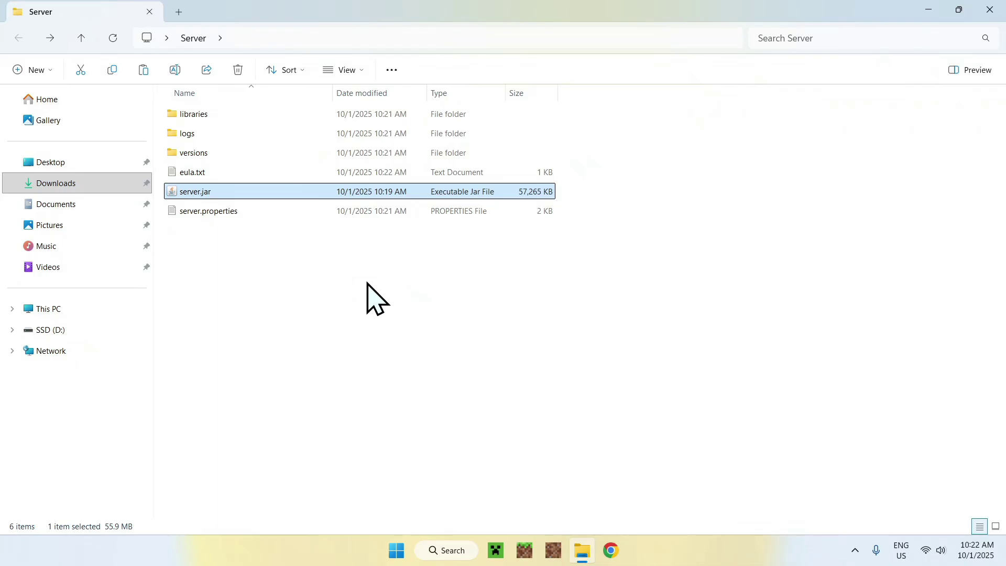
Step: Relaunch server.jar until it loads, then move the restored server window aside
double_click(281, 192)
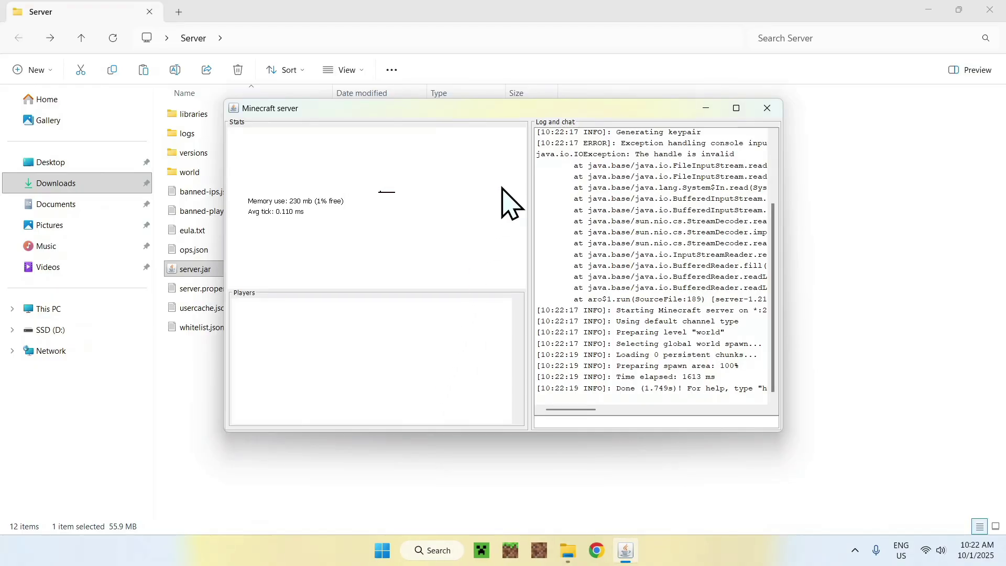
click(736, 108)
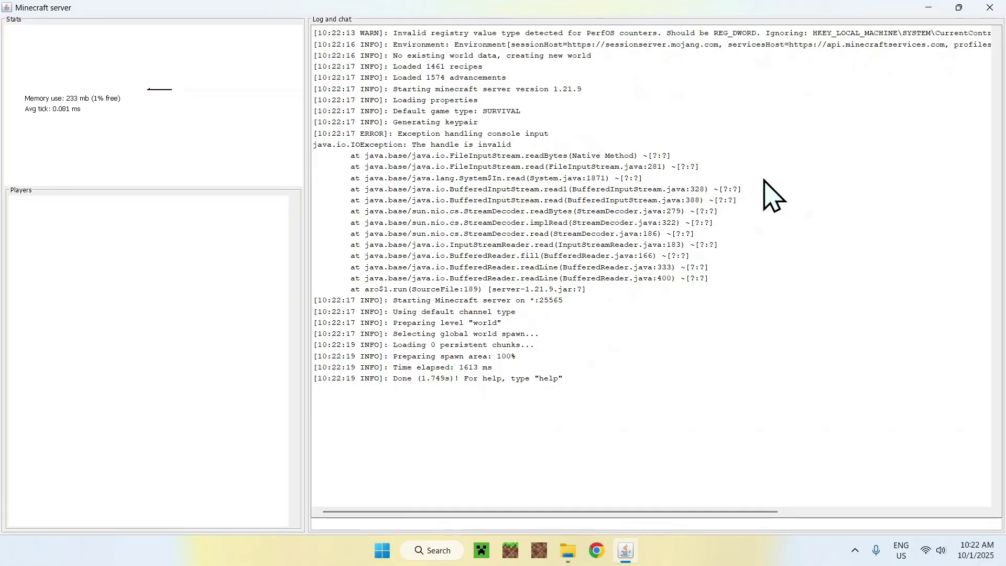
click(959, 8)
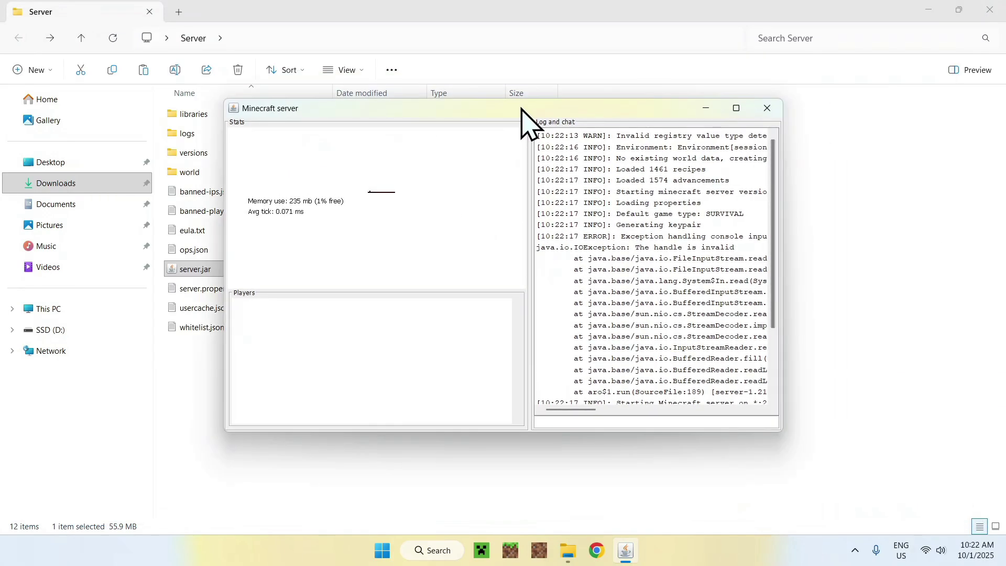
drag(525, 108, 600, 93)
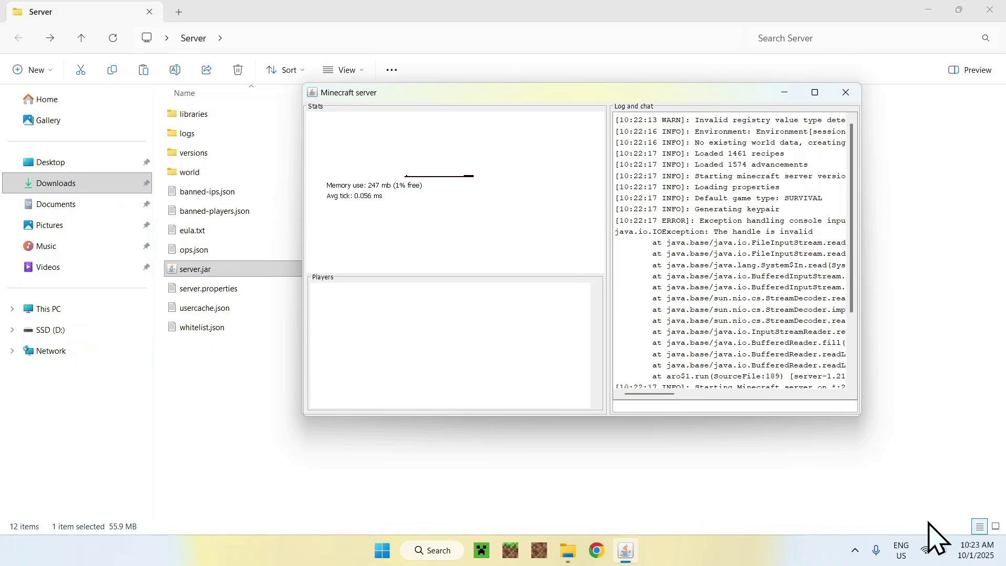
Step: Open the Pine Wi-Fi network's properties in Windows Settings
click(925, 545)
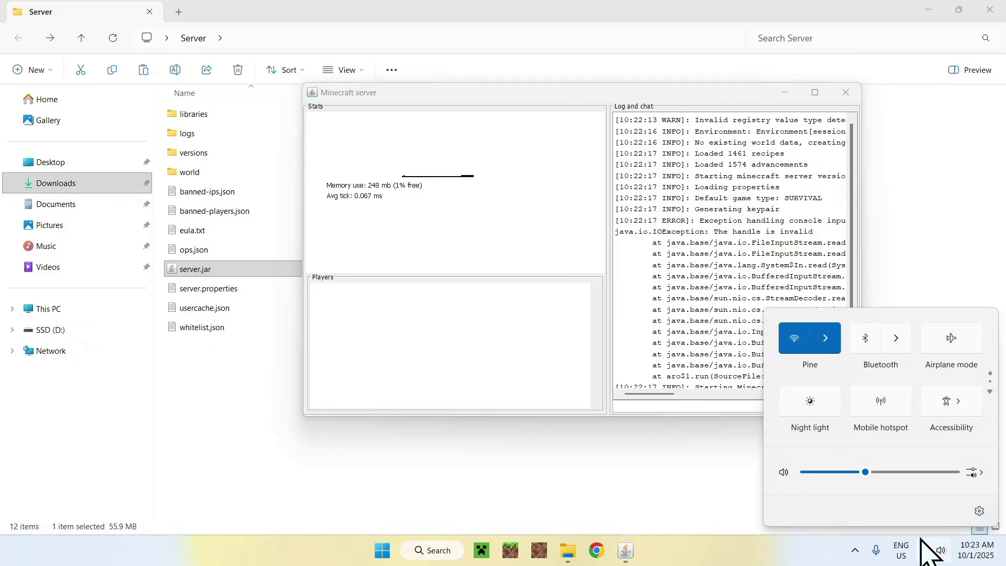
click(979, 511)
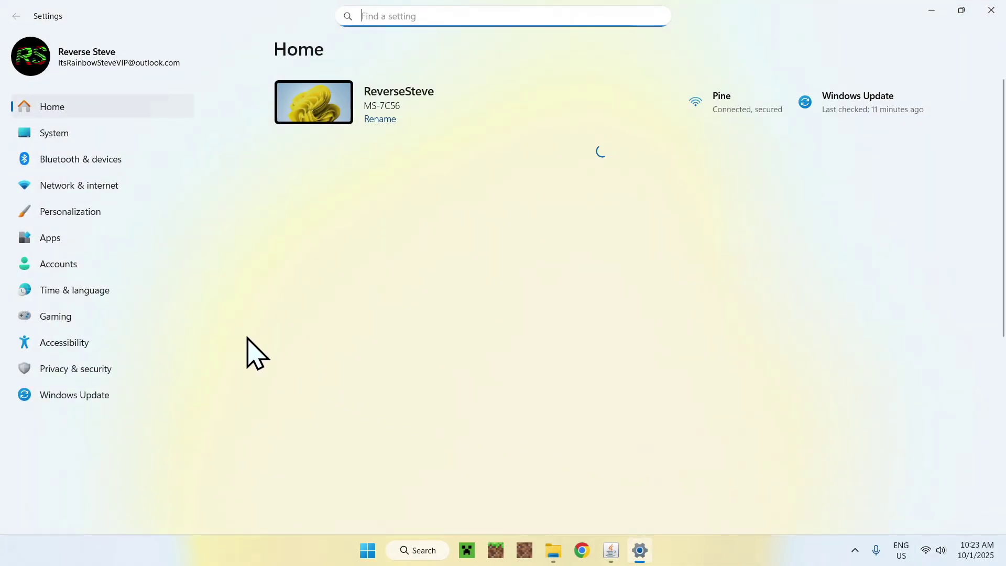
click(157, 197)
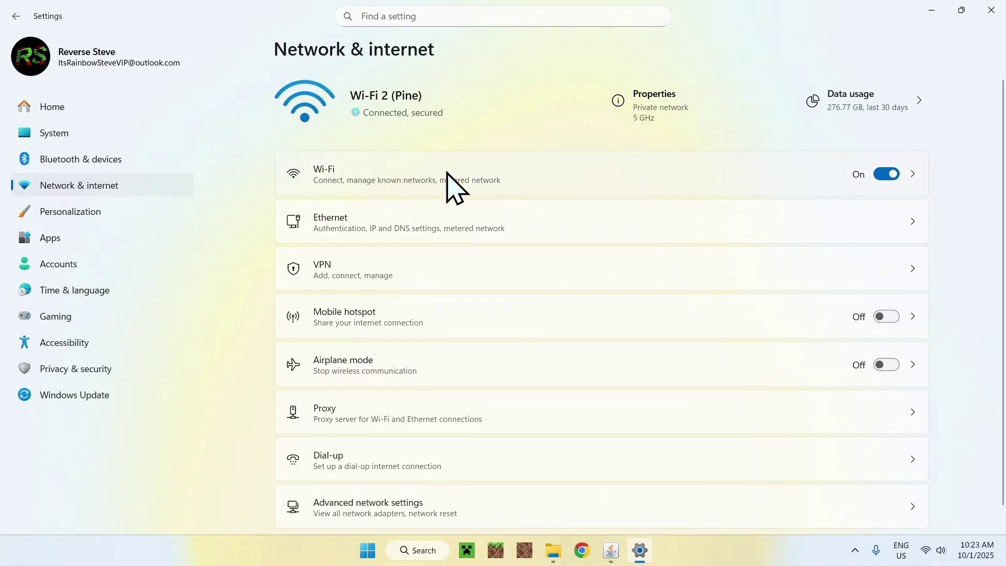
click(471, 171)
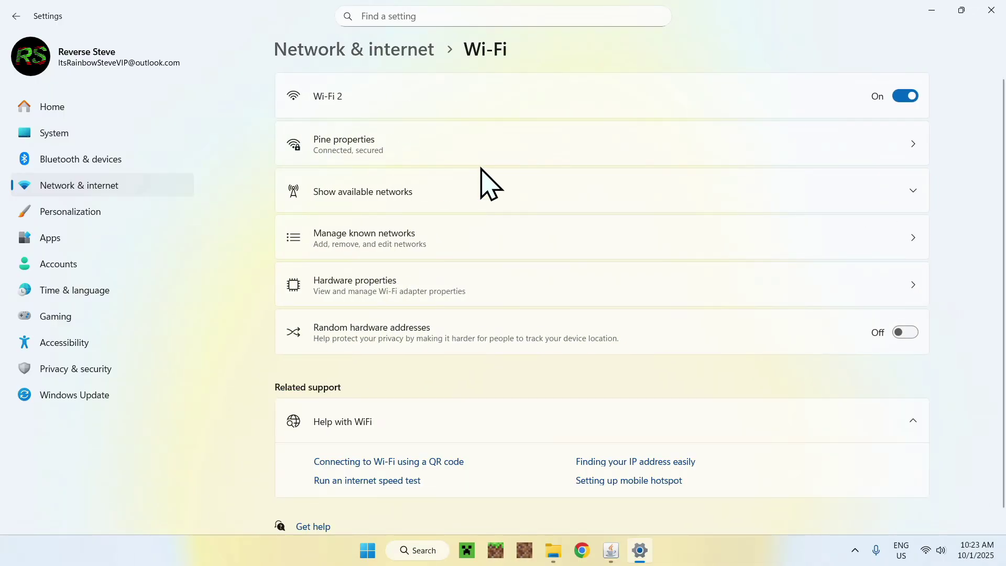
click(433, 147)
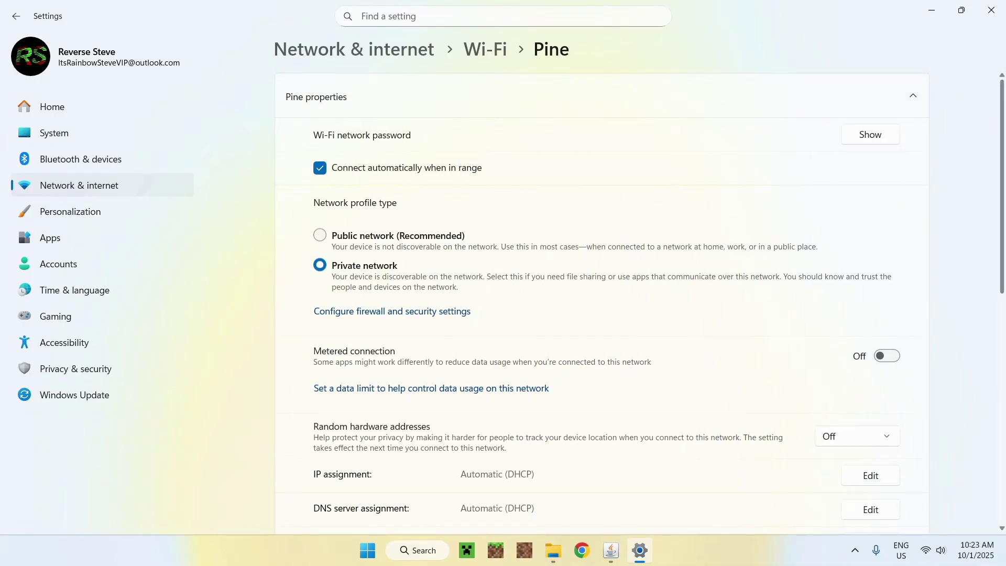
Step: Read the PC's IPv4 address in the Pine properties, then minimize Settings
scroll(970, 121, down, 3)
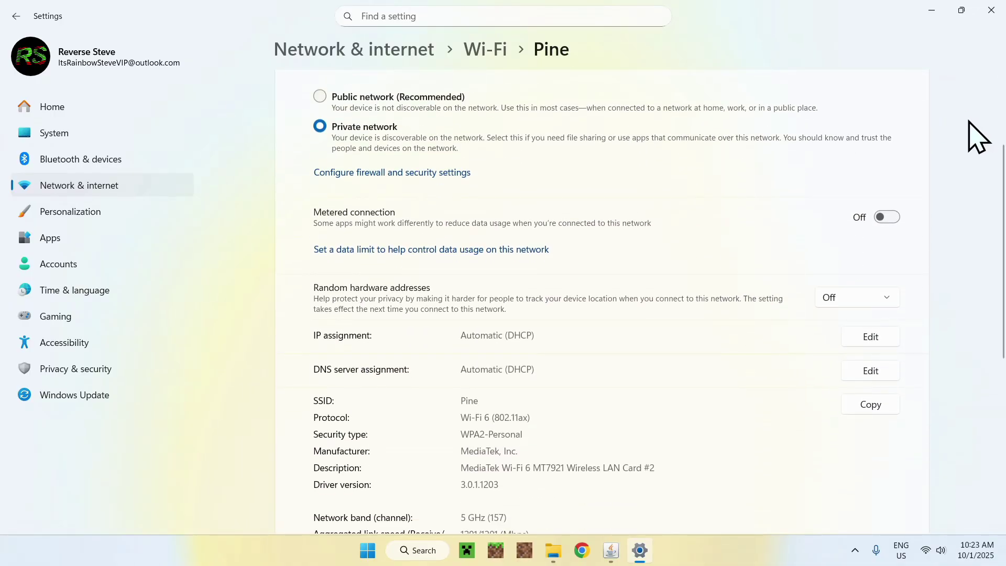
scroll(1001, 257, down, 1)
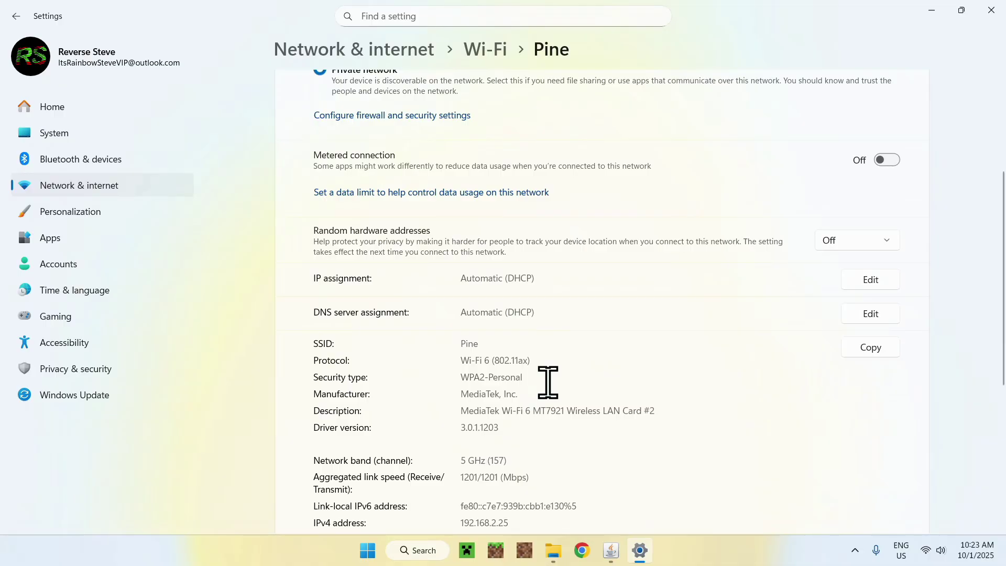
scroll(546, 382, up, 4)
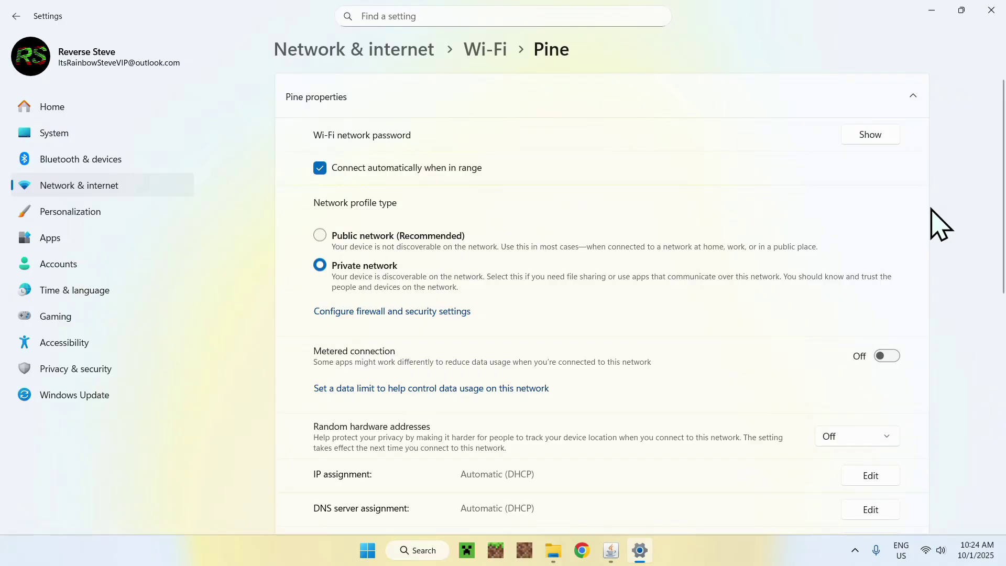
click(931, 9)
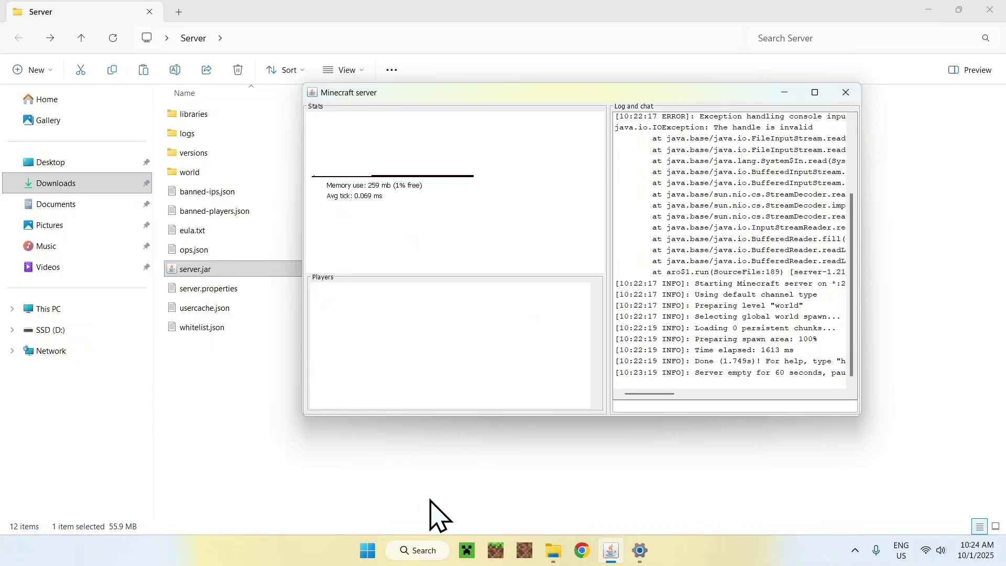
Step: Launch Minecraft Java Edition from the launcher on Latest release 1.21.9
click(466, 550)
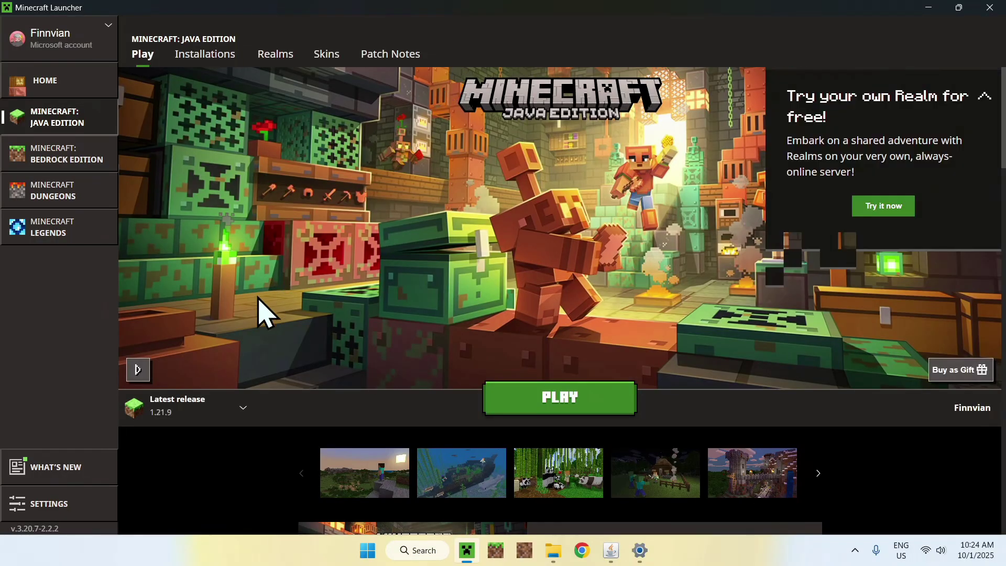
click(241, 410)
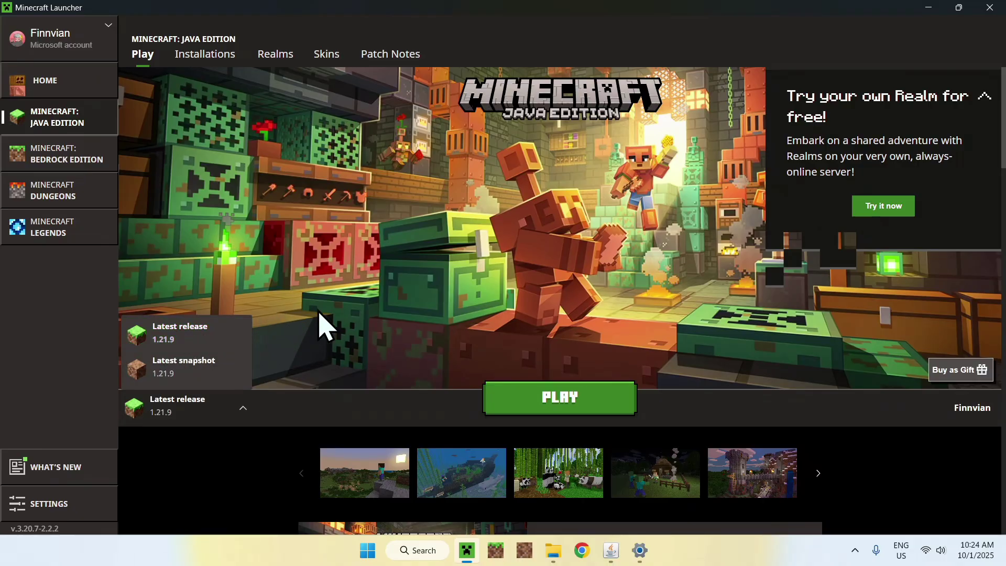
click(188, 343)
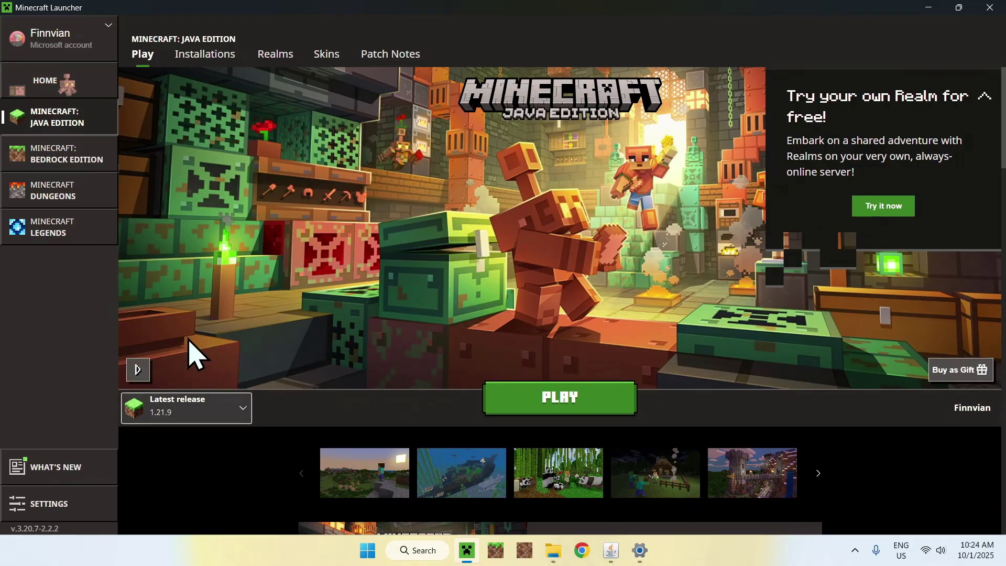
click(561, 406)
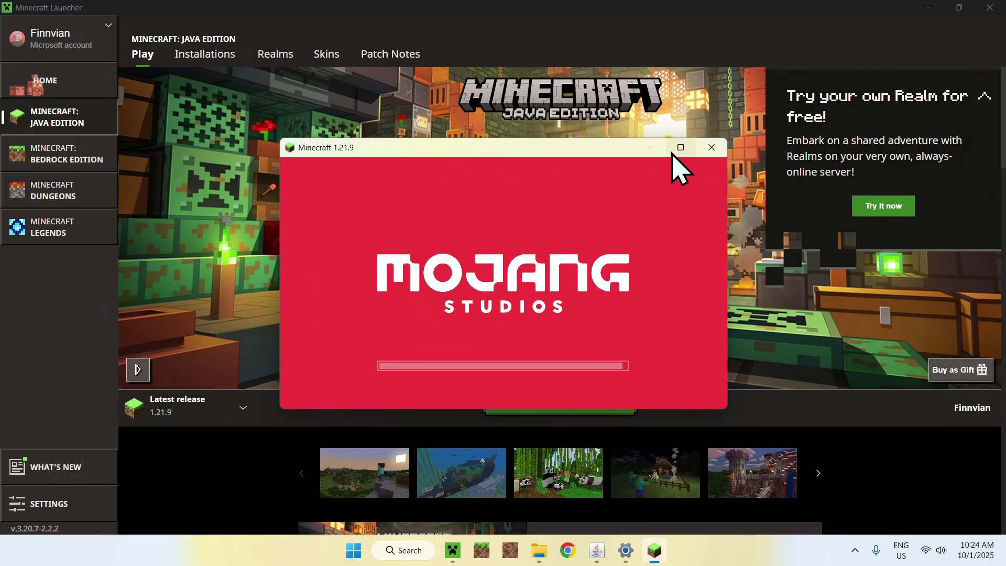
Step: Maximize Minecraft and add a multiplayer server entry named 'Name' with address 0.0.0.0
click(680, 147)
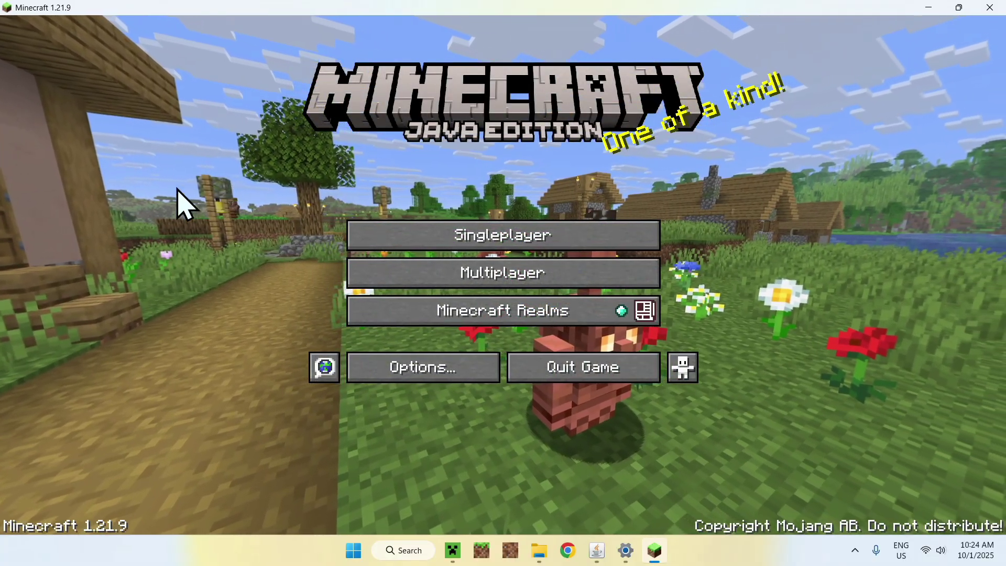
click(503, 273)
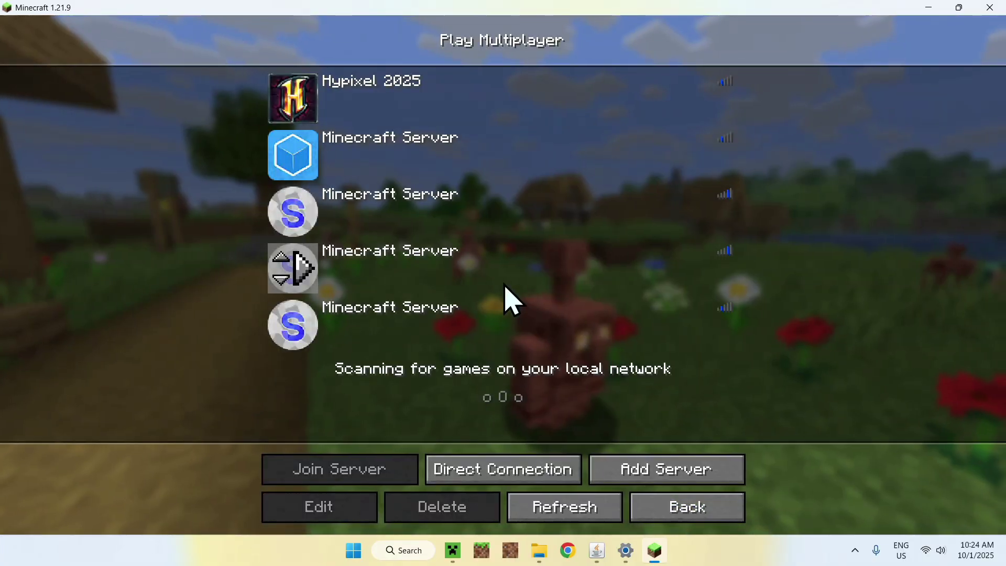
click(680, 476)
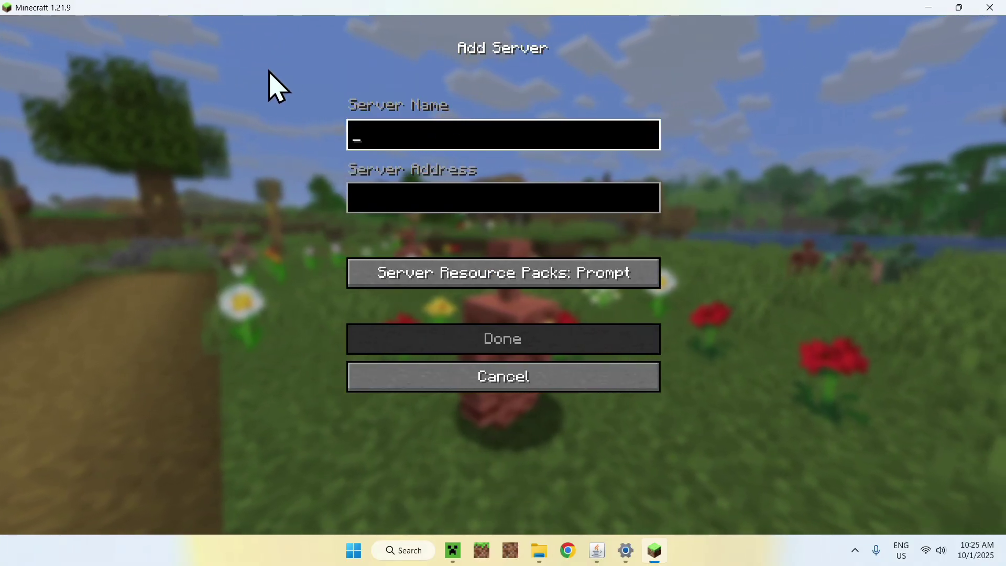
text(ame)
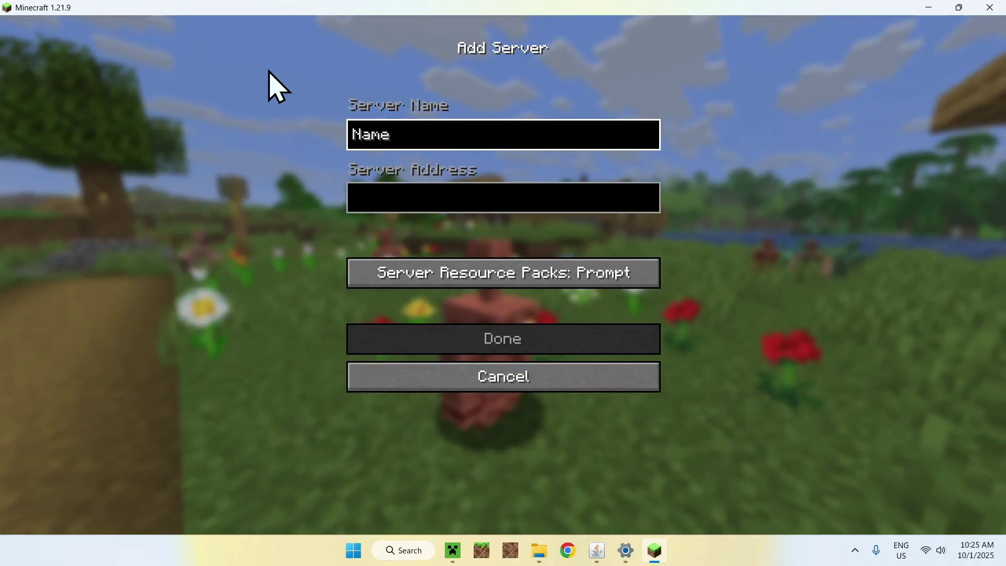
click(377, 197)
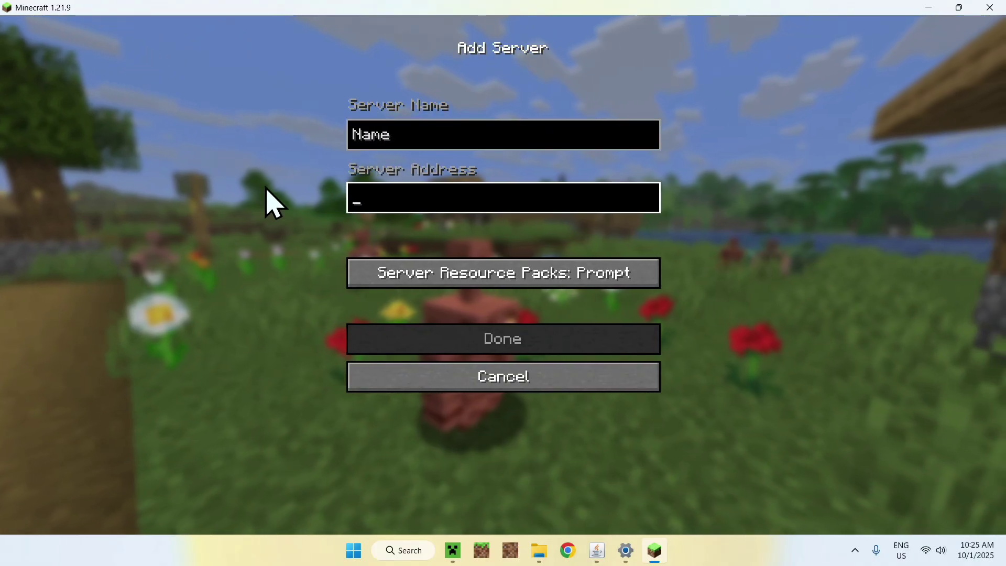
text(0.0.0.0)
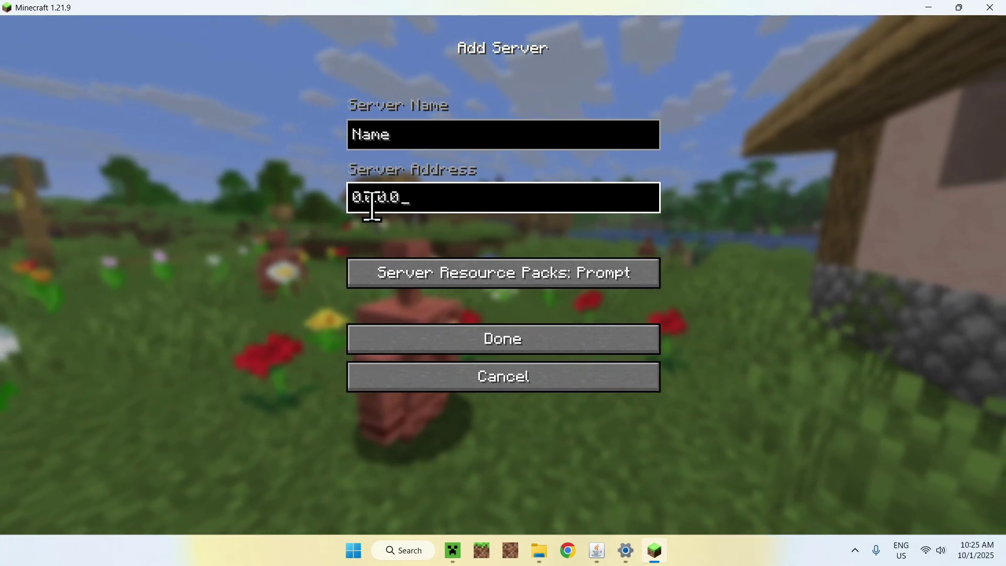
click(497, 341)
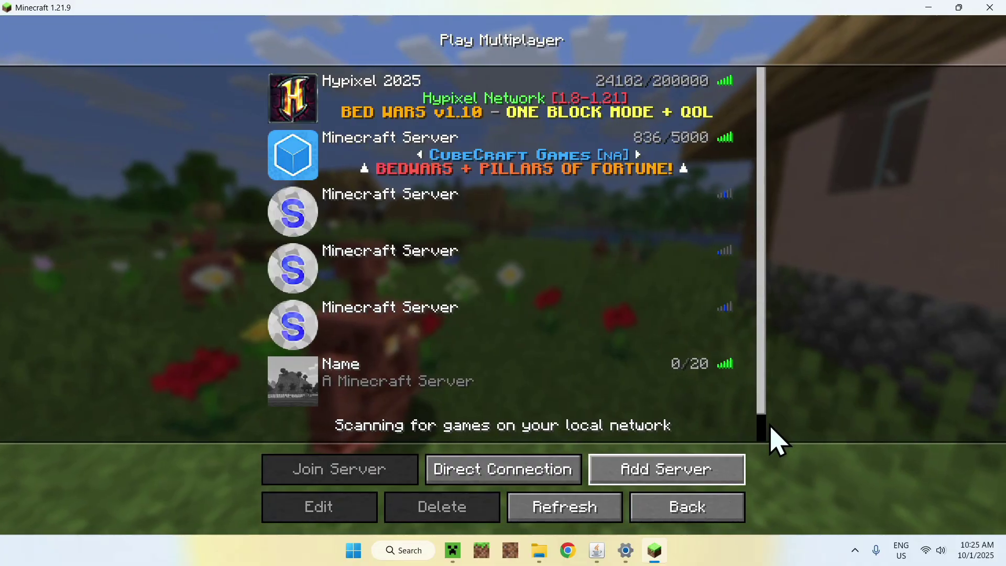
Step: Return to Windows Settings and scroll the Pine network page to the IPv4 address 192.168.2.25
click(627, 550)
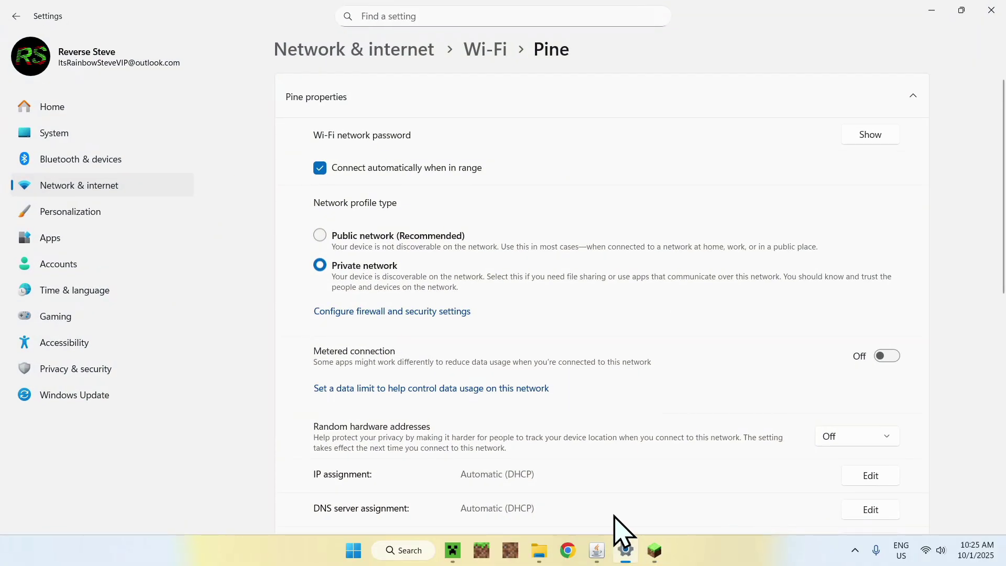
scroll(585, 461, down, 3)
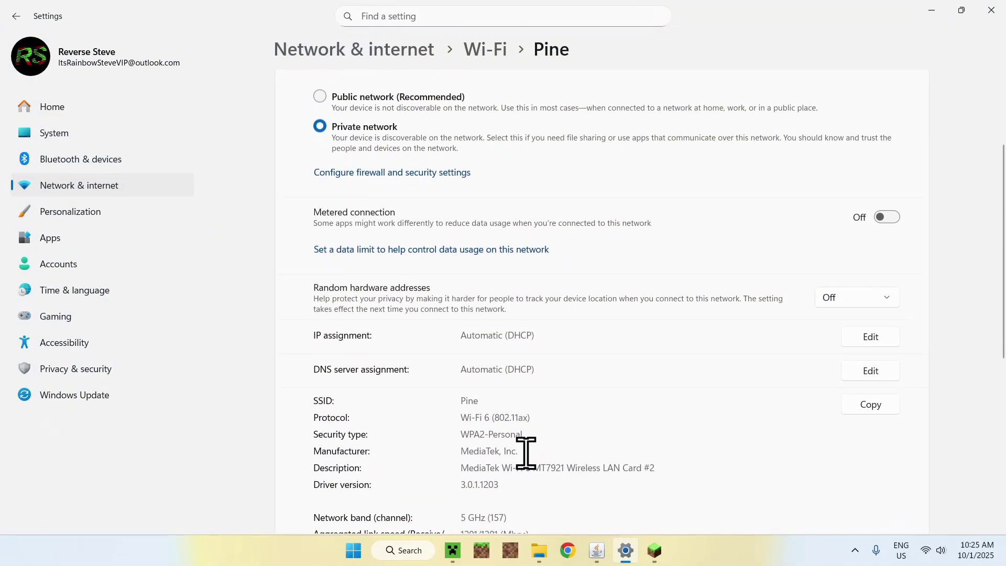
drag(1001, 279, 1002, 305)
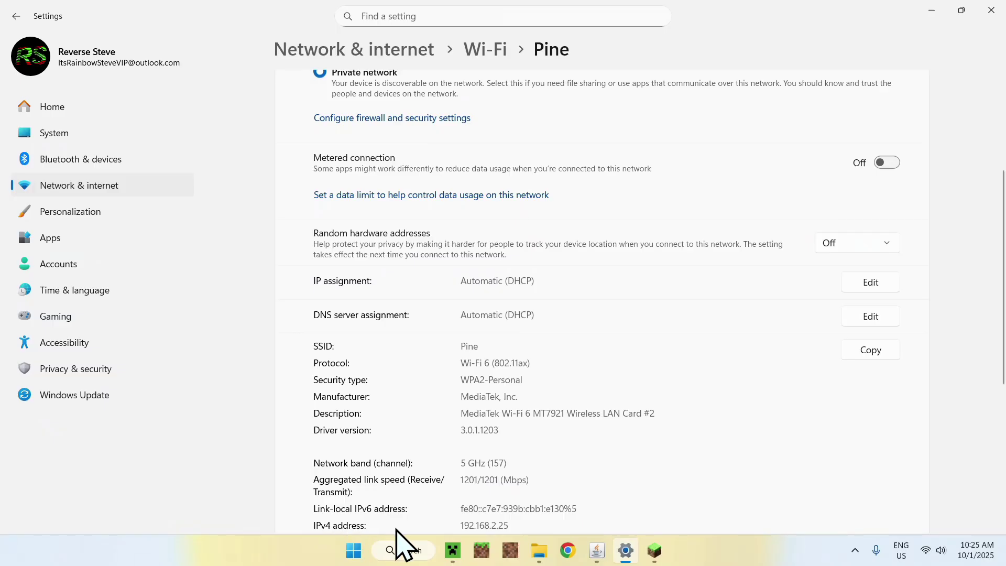
Step: Add a second server entry named 'Name 2' with address 192.168.2.25
click(654, 553)
click(666, 467)
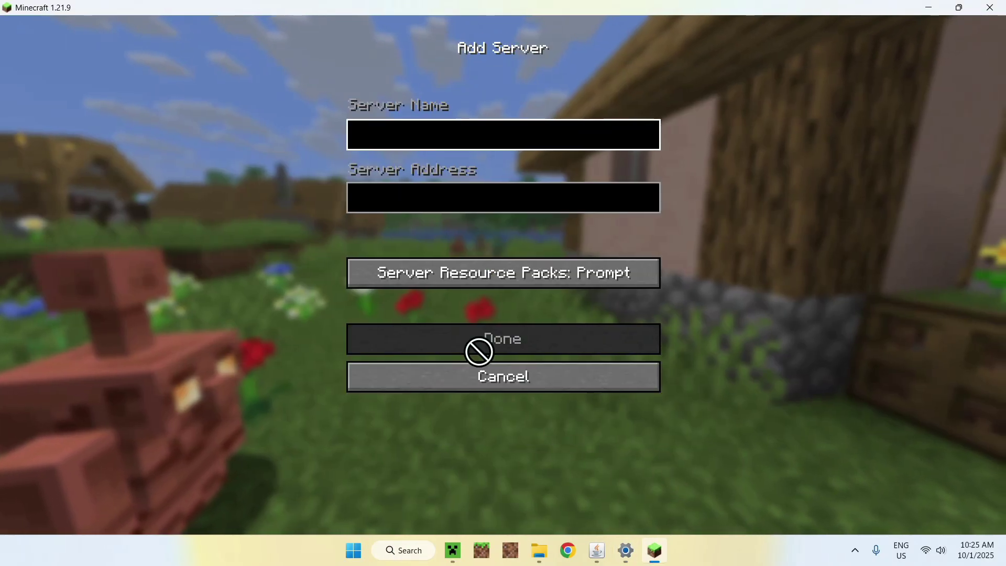
text(Name 2)
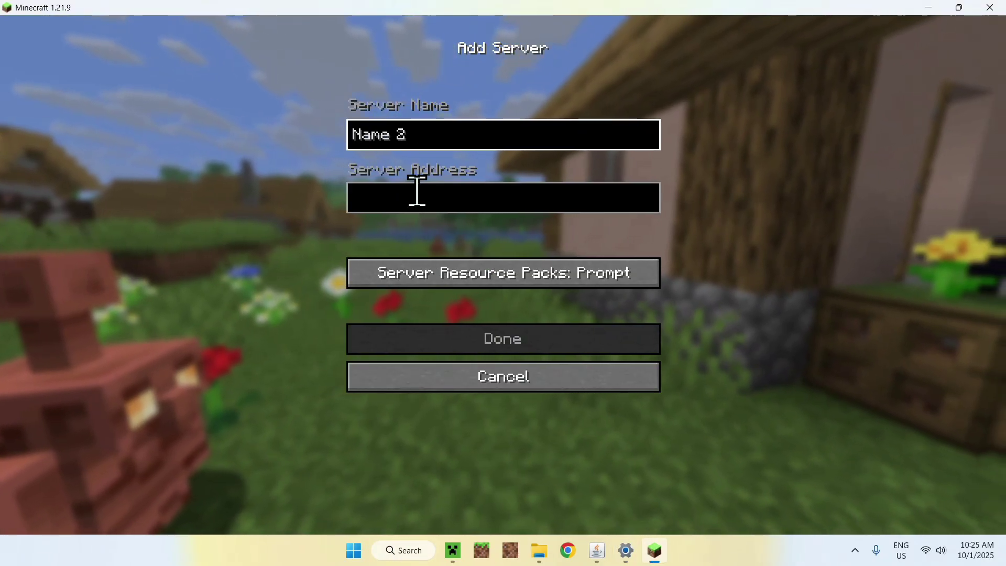
click(418, 193)
text(192.168.2.25)
click(406, 345)
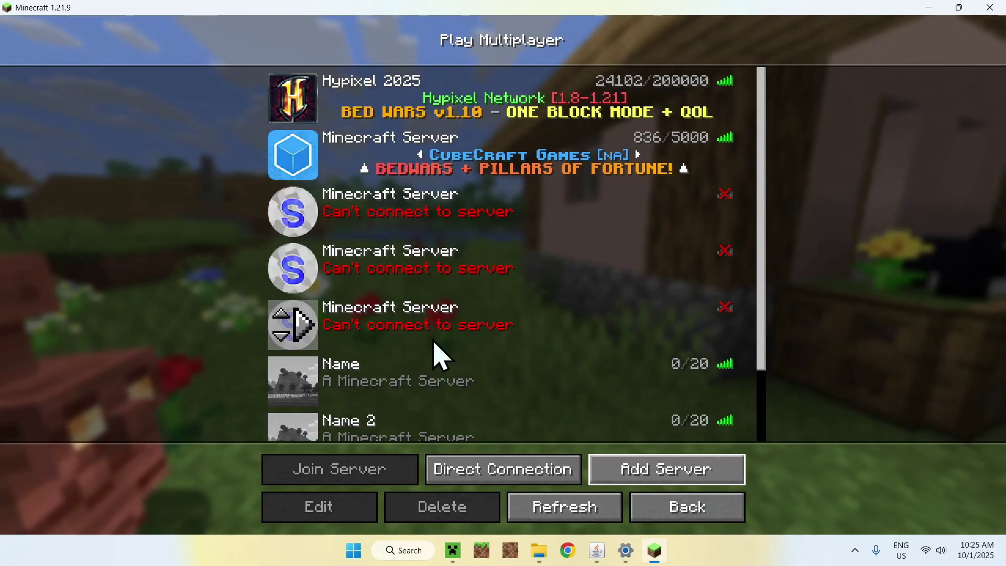
Step: Scroll the server list, select the entries, and join the Name server
scroll(433, 353, down, 2)
click(377, 365)
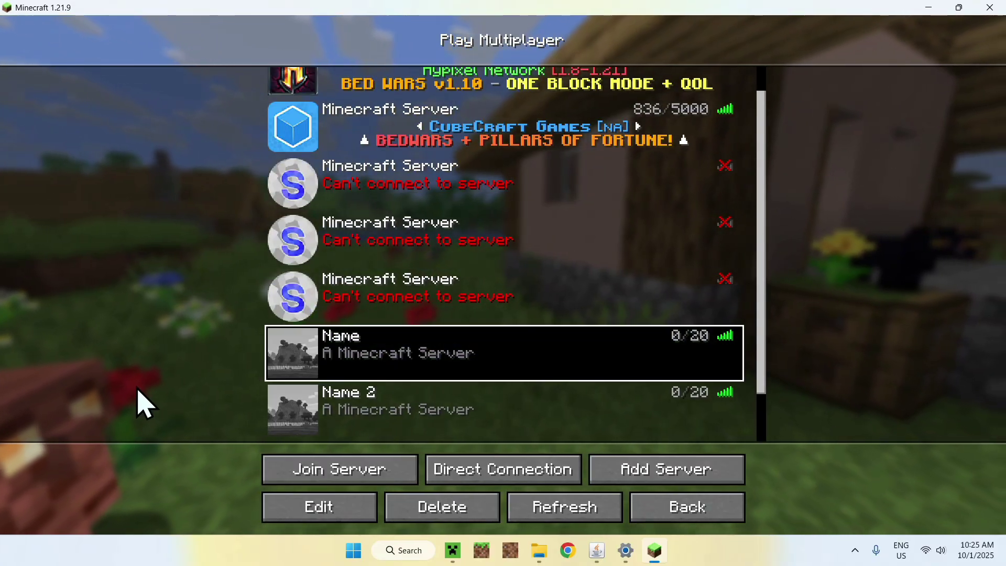
click(274, 420)
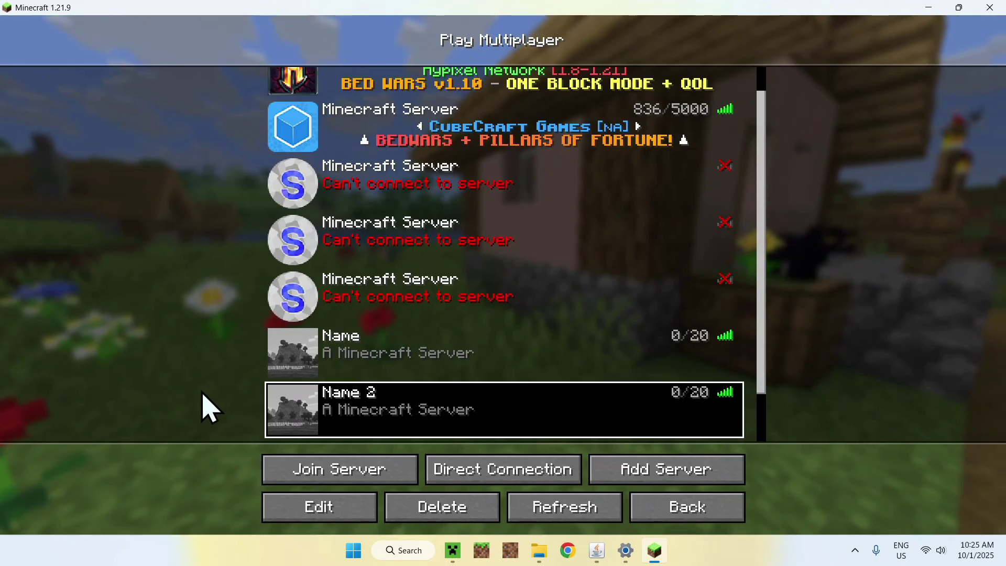
mouse_move(344, 363)
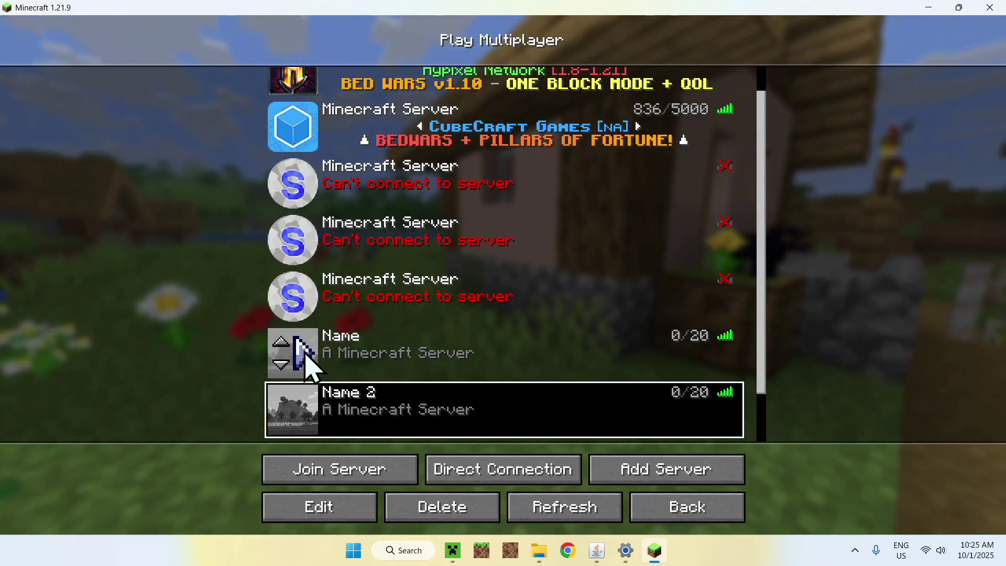
click(302, 358)
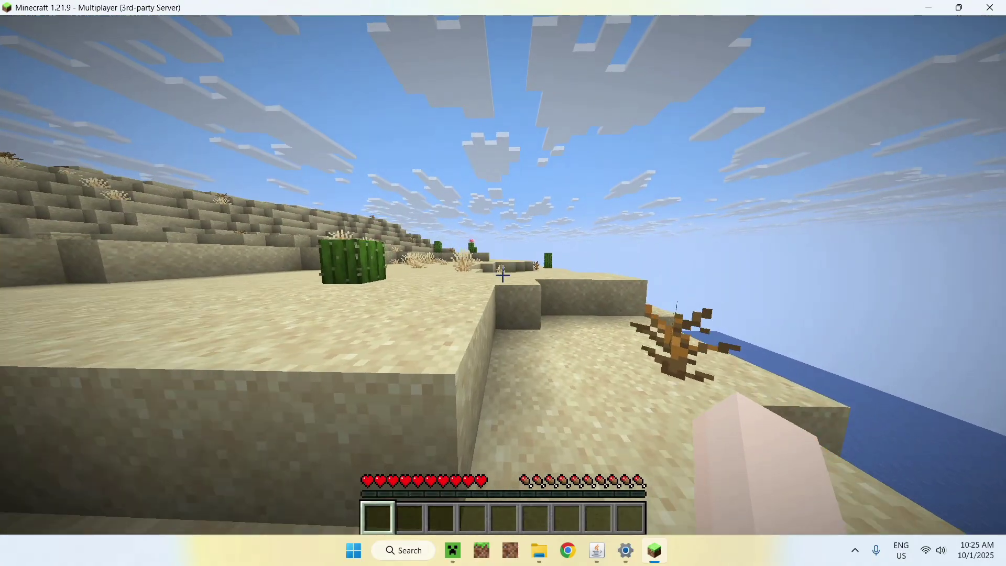
Step: Walk briefly, then op all players with 'op @a' in the server console and resume the game
key(w)
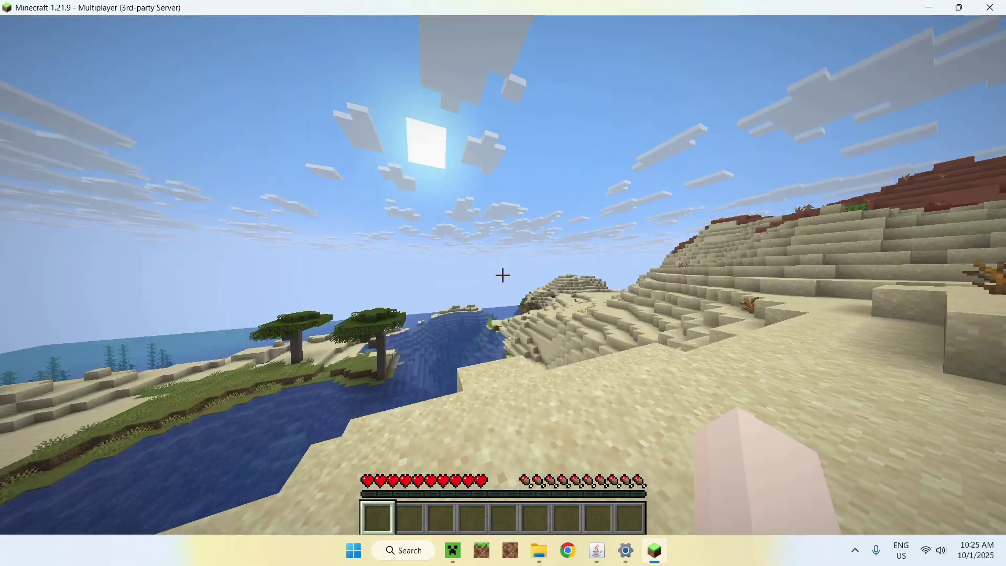
key(Escape)
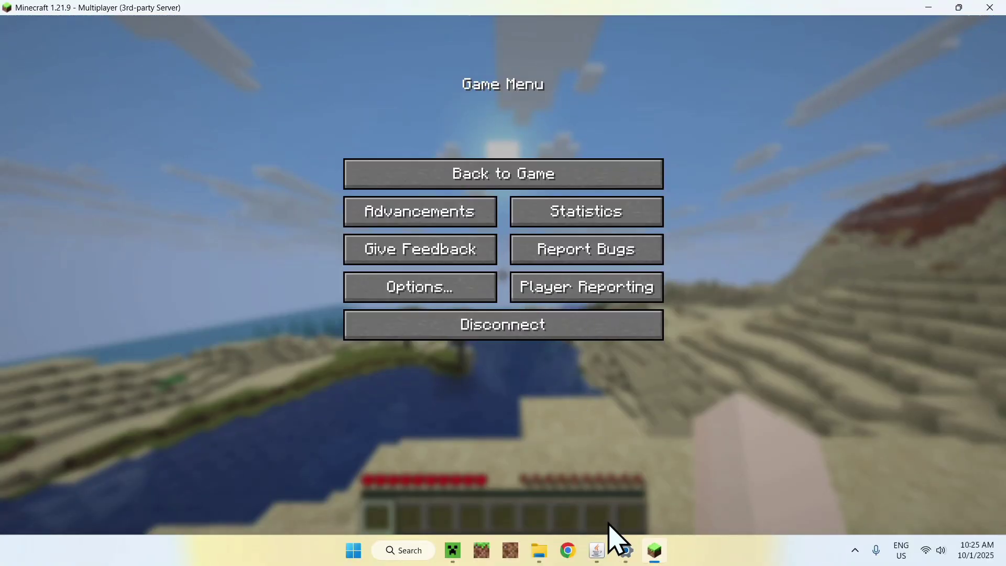
click(597, 550)
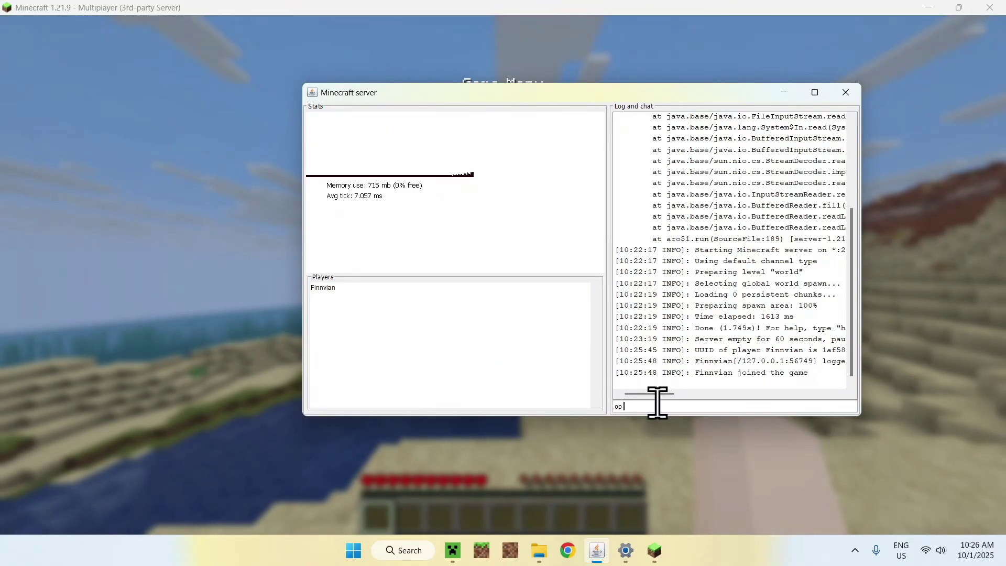
key(Return)
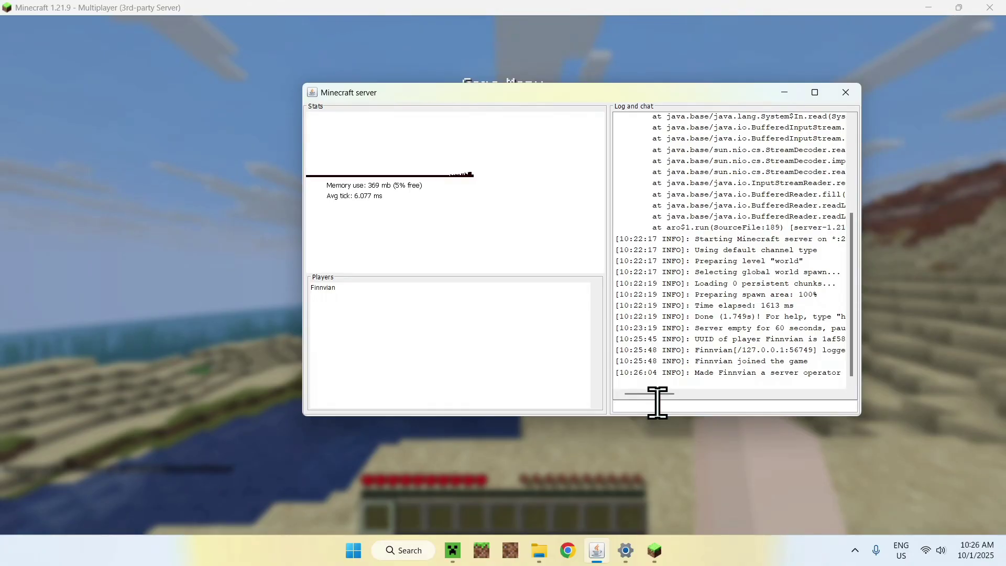
click(199, 194)
click(456, 175)
Step: Switch the player to Creative mode with /gamemode creative in chat
key(t)
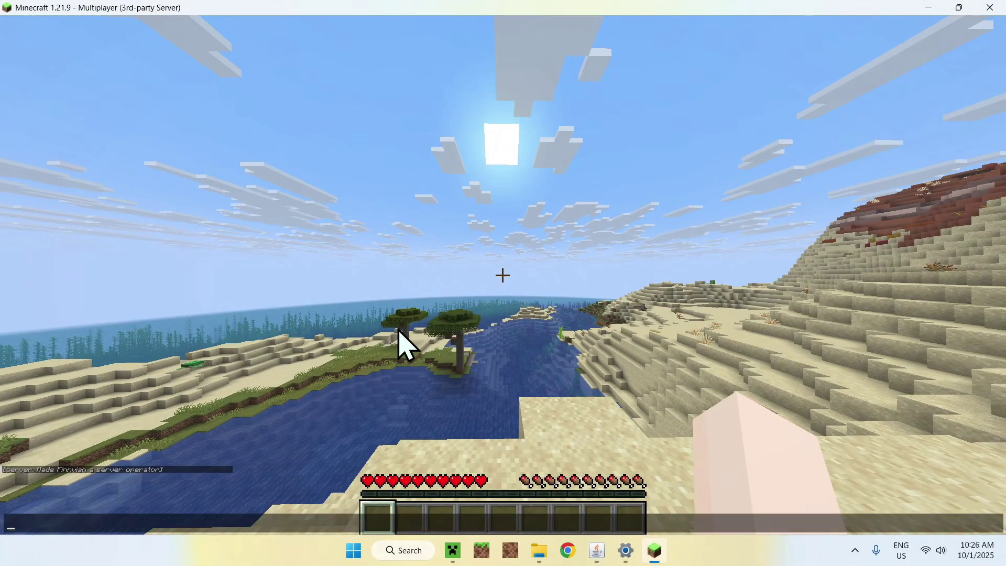
key(Escape)
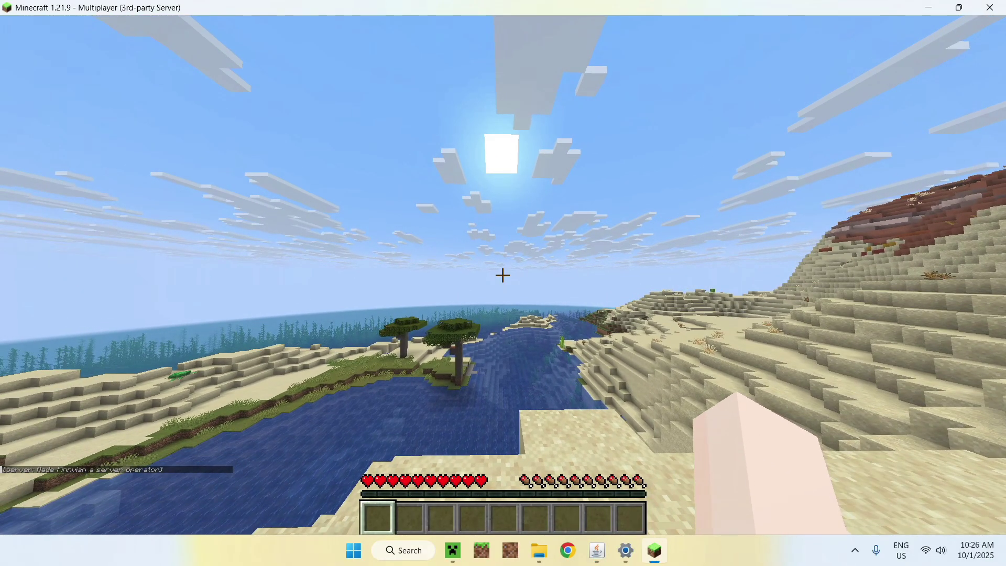
key(slash)
text(gamemode creative)
key(Return)
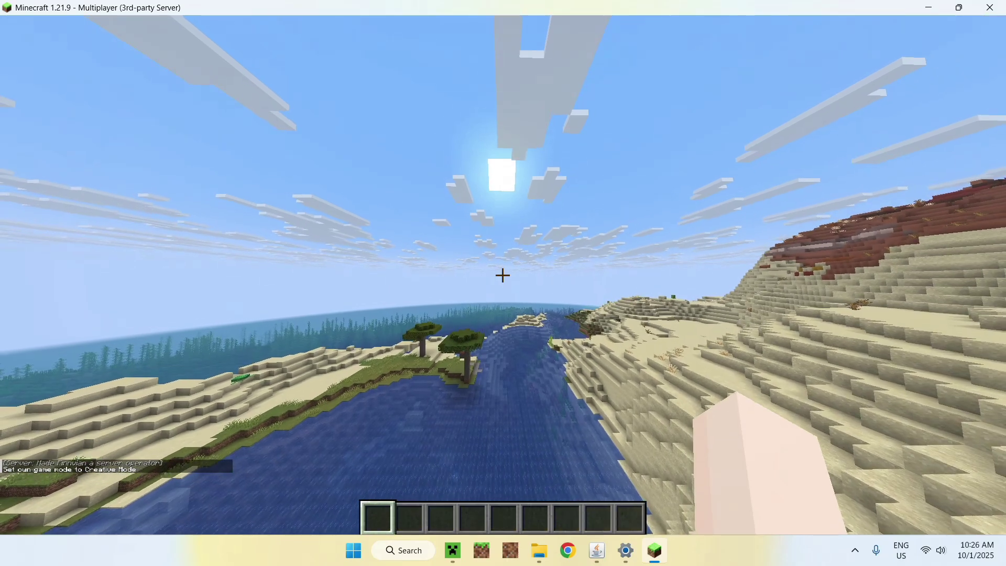
Step: Set the world time to night with /time set night, then pause the game
key(slash)
text(time set )
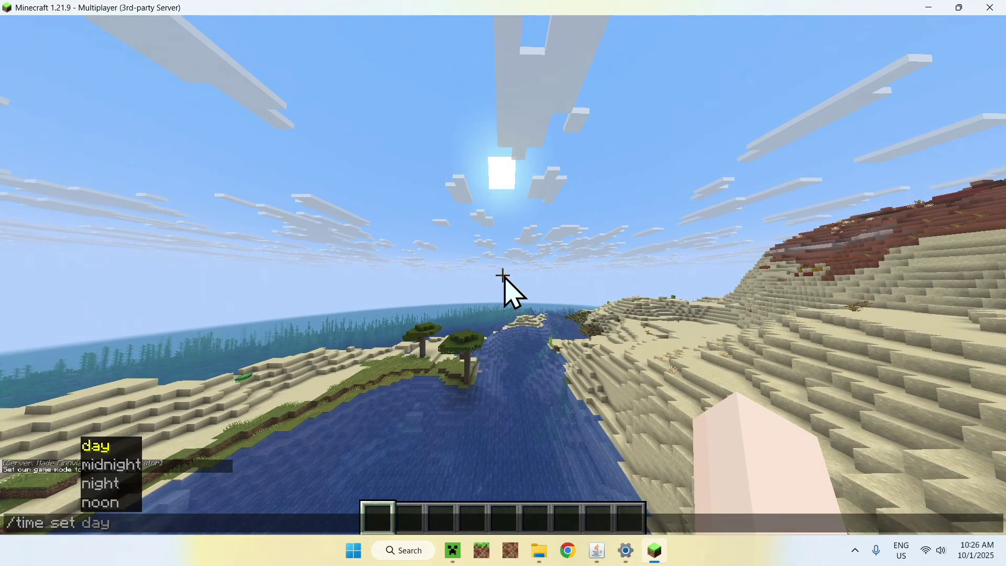
text(night)
key(Return)
key(Escape)
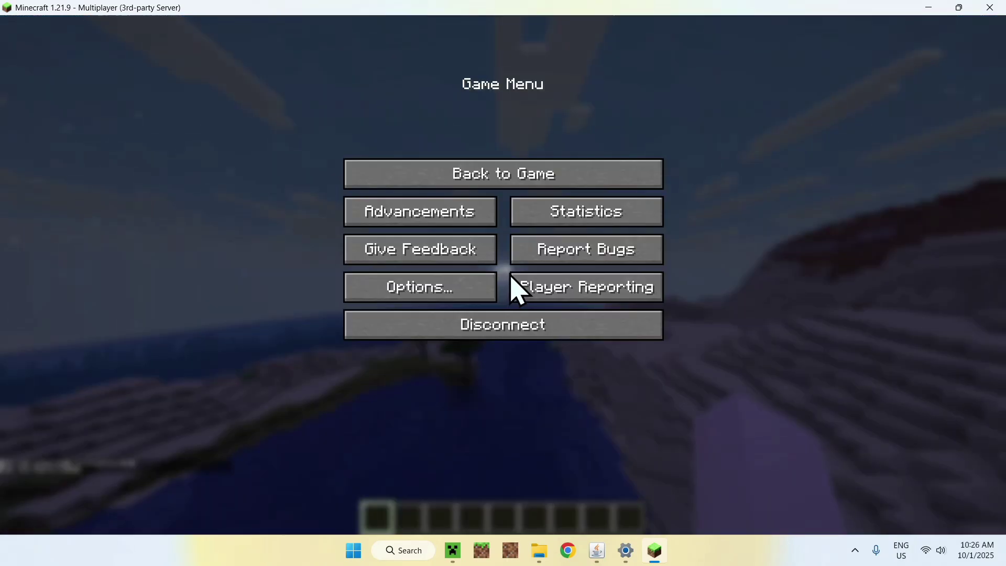
click(598, 558)
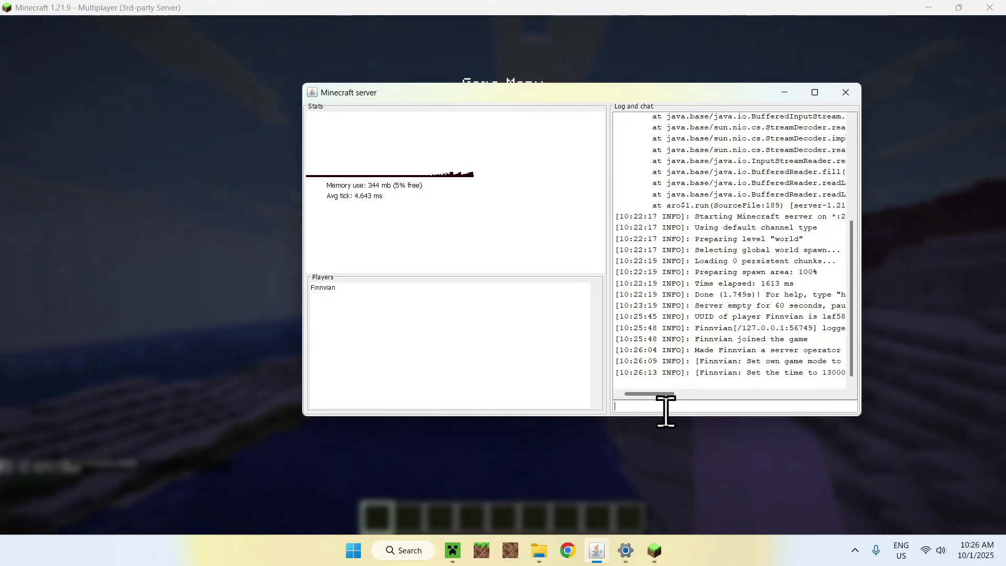
Step: Kill the connected player with a kill command from the server console, then return to the game
mouse_move(654, 394)
mouse_down()
mouse_move(681, 396)
mouse_move(662, 402)
mouse_up()
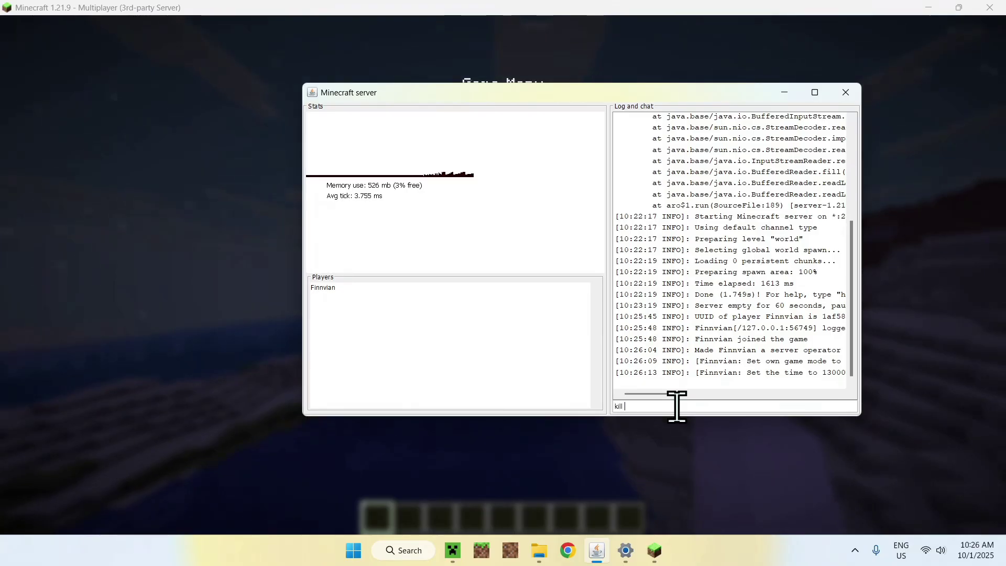
key(Return)
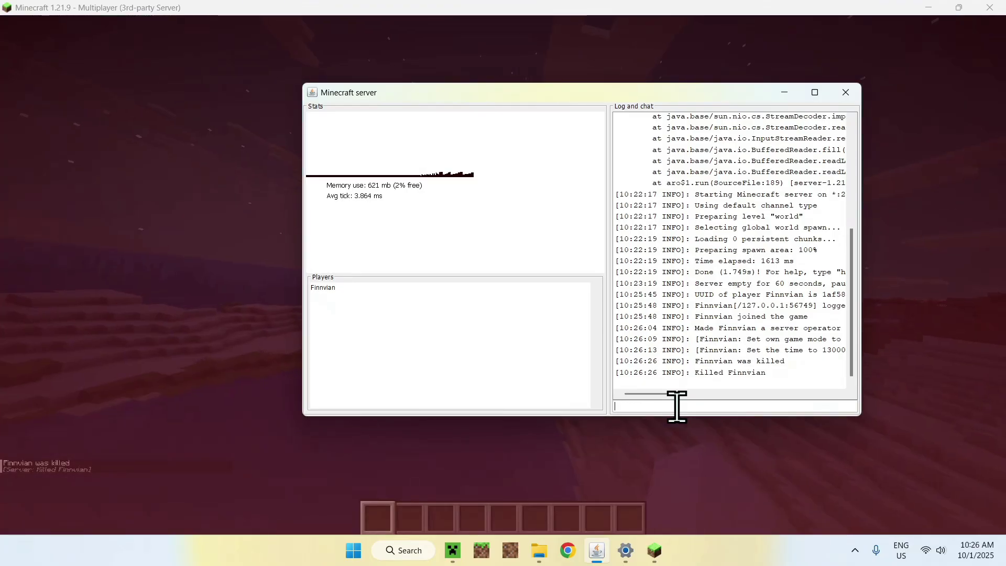
click(874, 354)
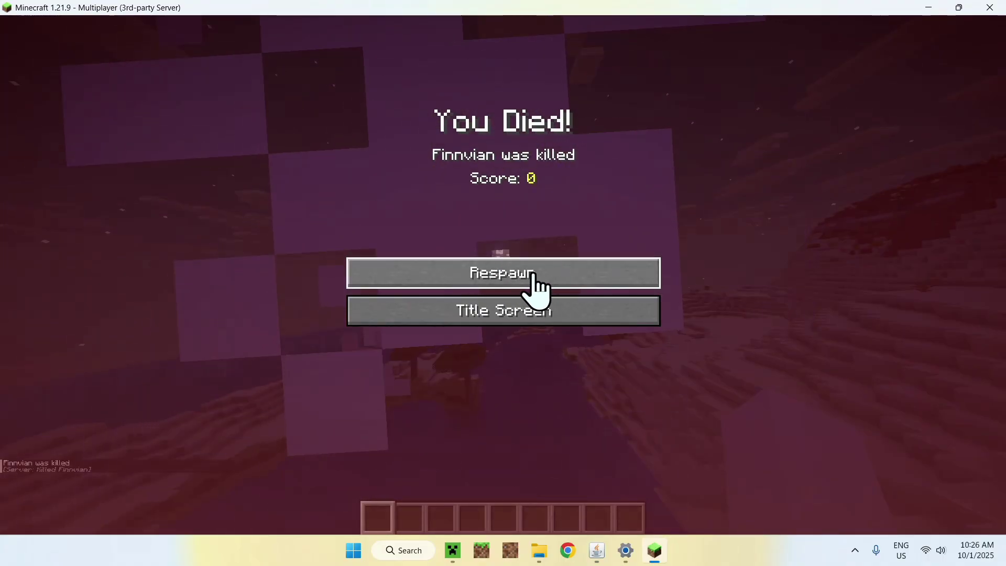
Step: Respawn and walk across the night-time slope past the cacti
click(540, 275)
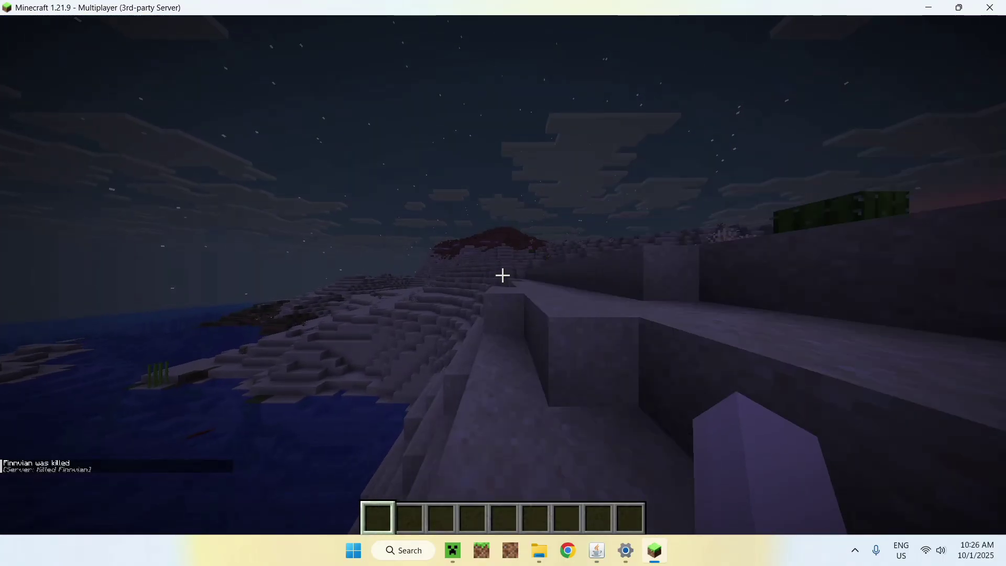
key(w)
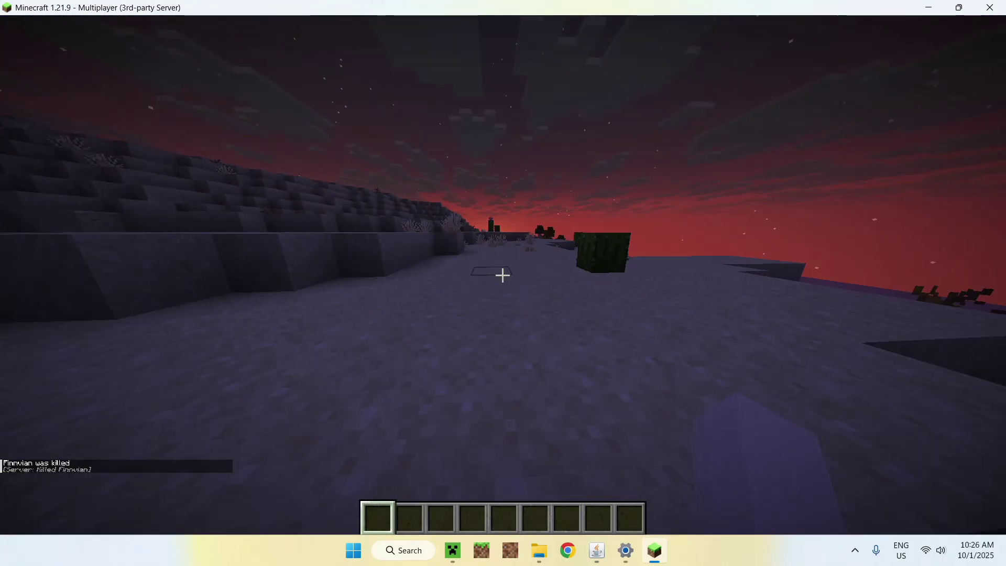
key(w)
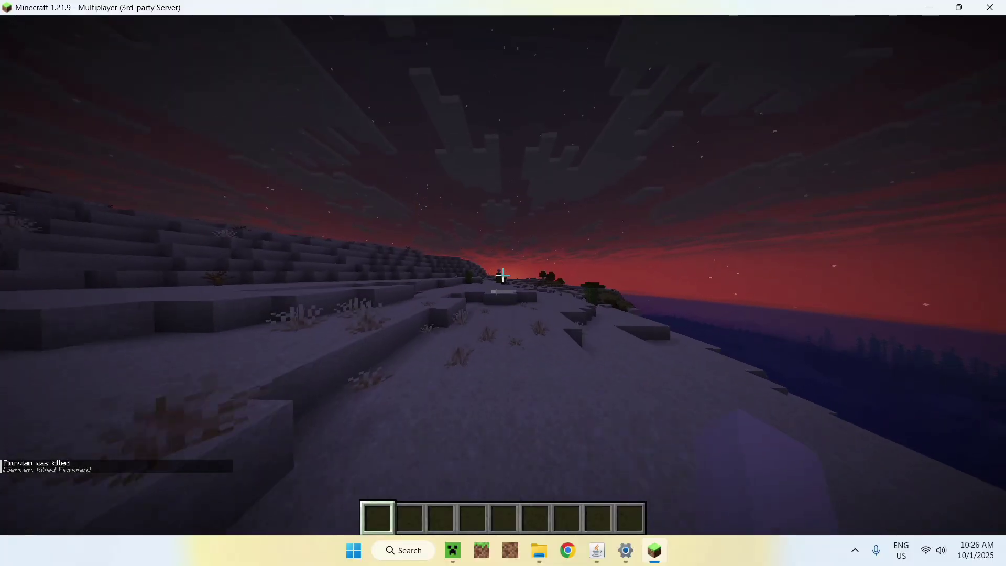
key(w)
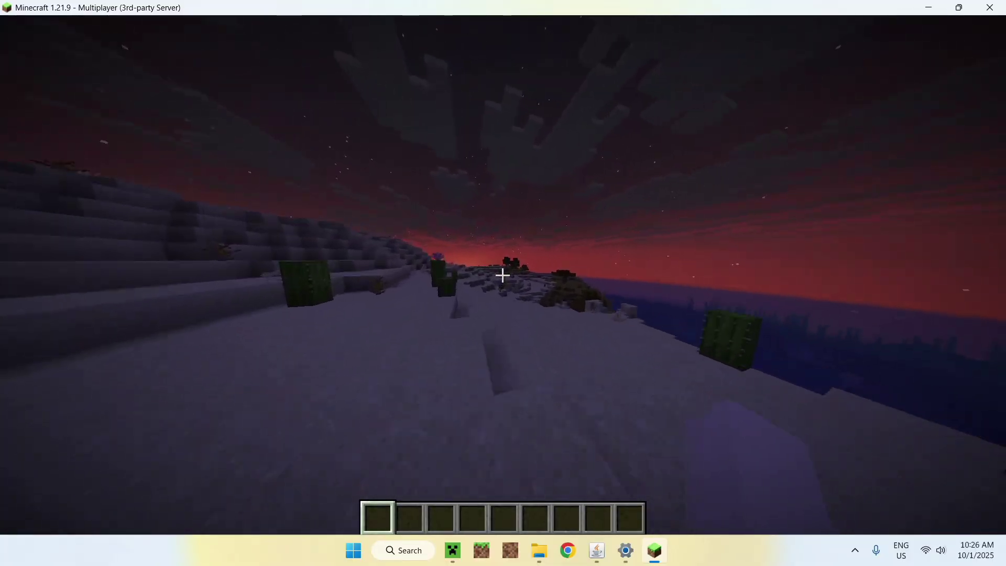
key(w)
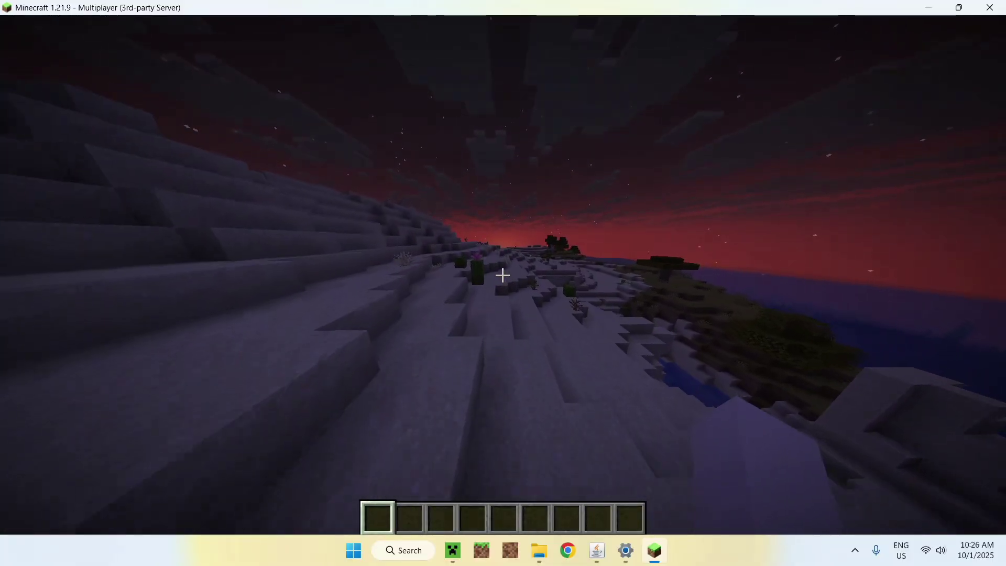
key(w)
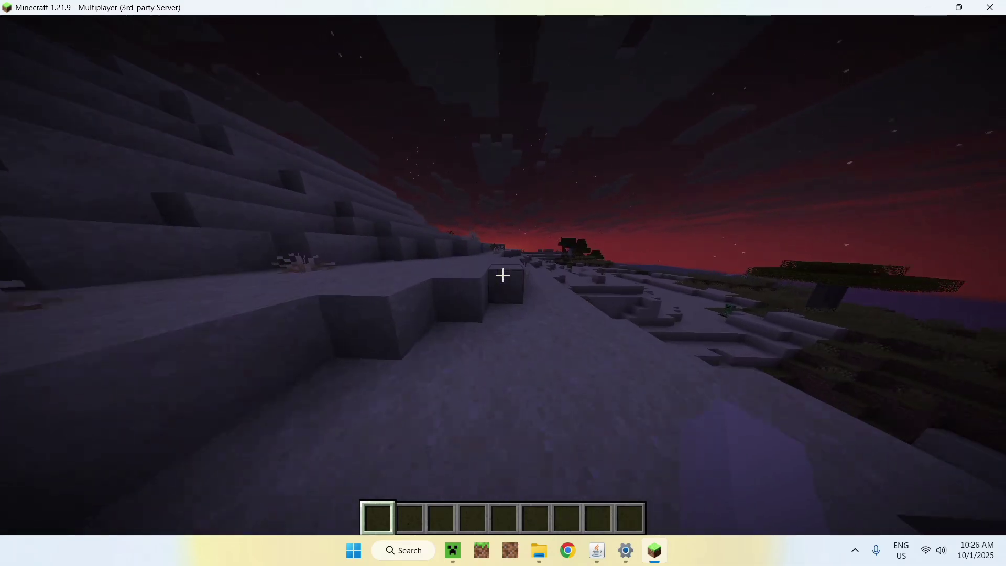
key(w)
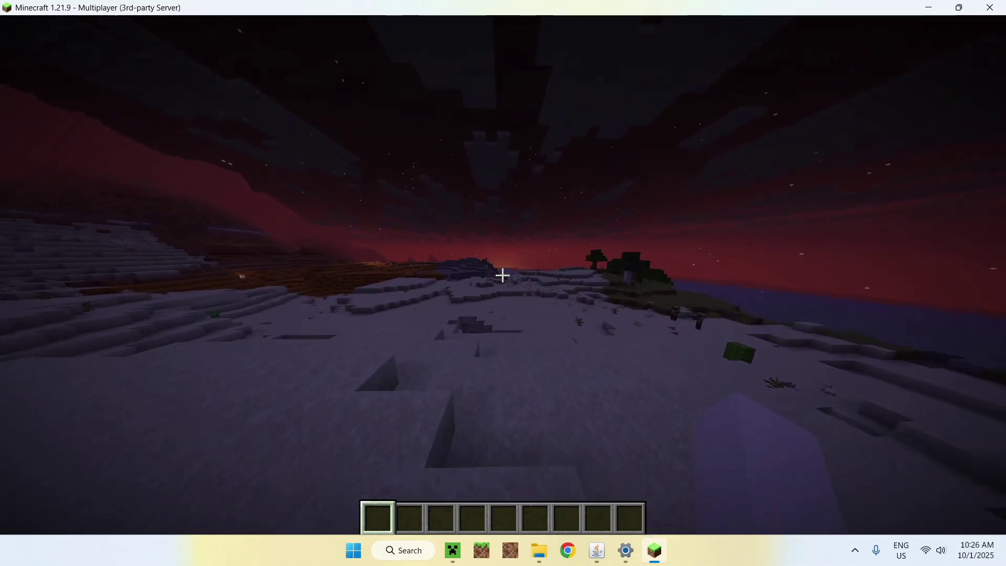
Step: Switch to third-person view with F5 and keep walking while swinging the camera around
key(F5)
key(F5)
key(w)
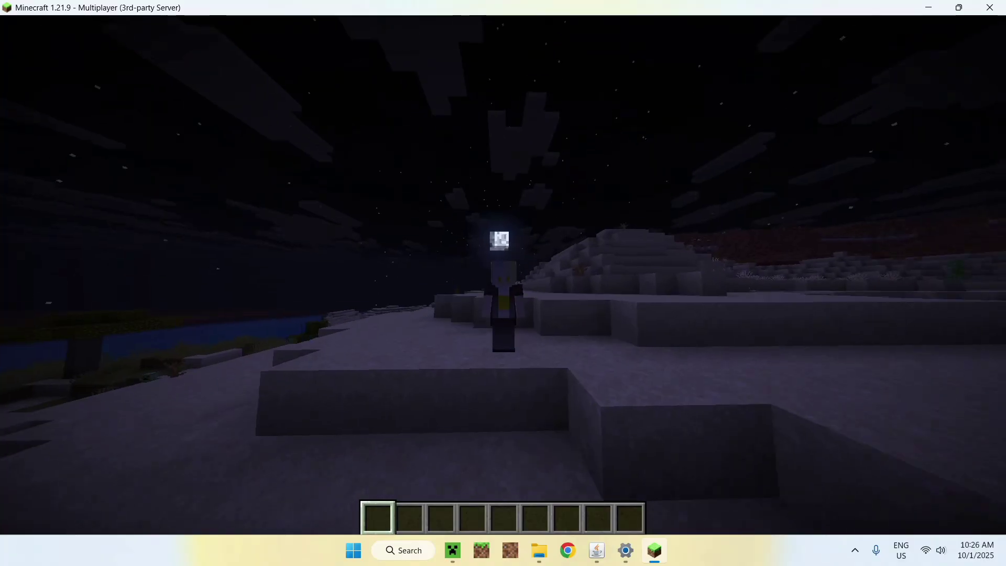
key(w)
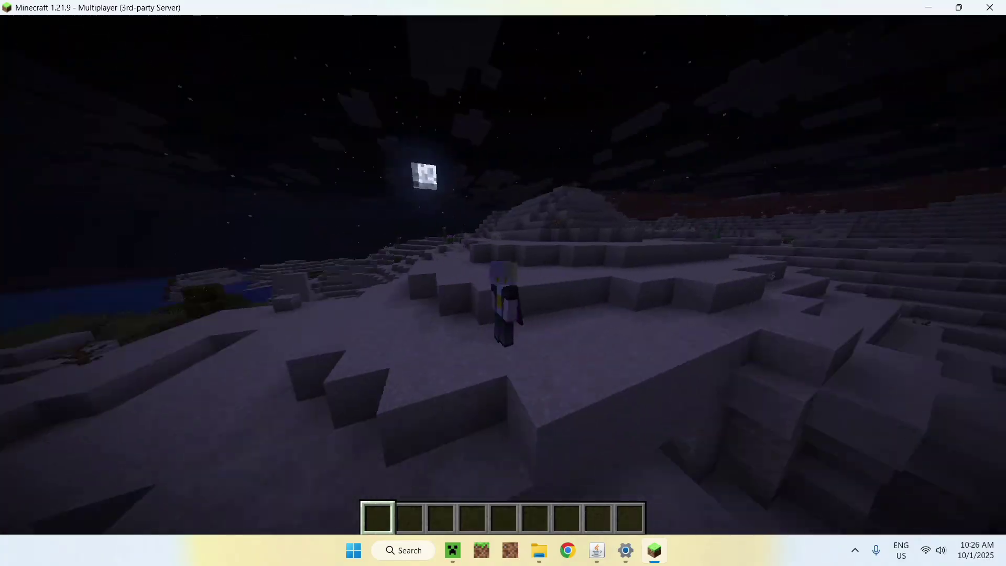